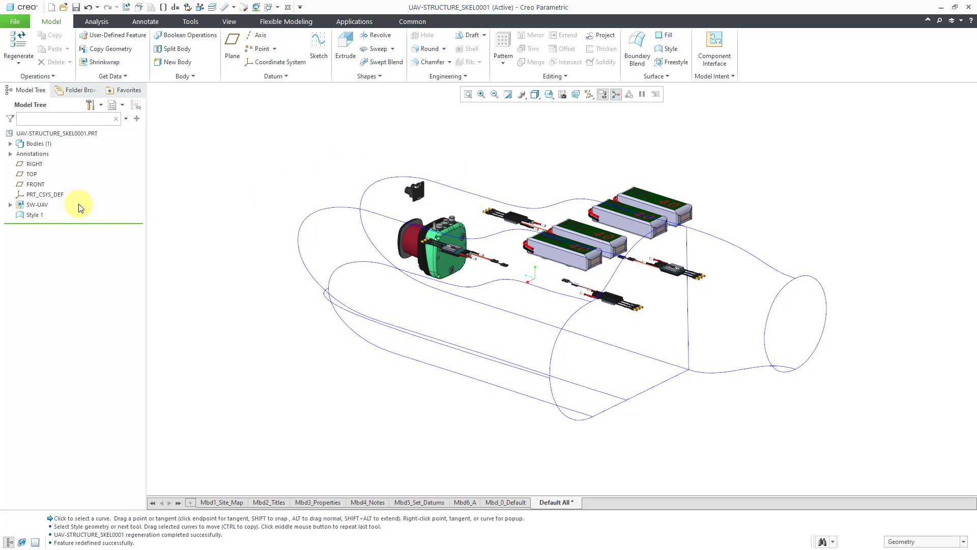
Step: Select the Style 1 feature in the Model Tree to show its mini toolbar
left_click(40, 216)
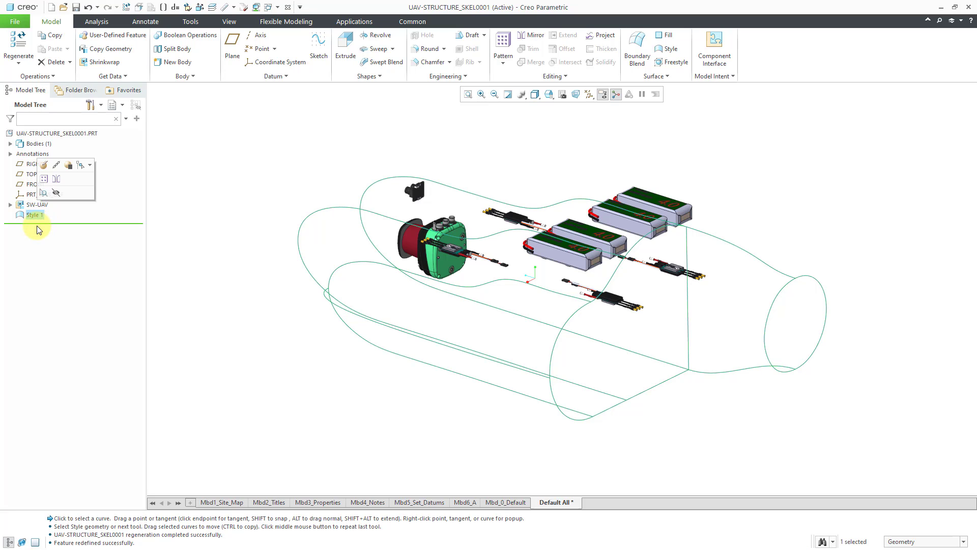
Step: Edit the Style 1 definition and uncheck Display grid in the style Preferences
left_click(45, 169)
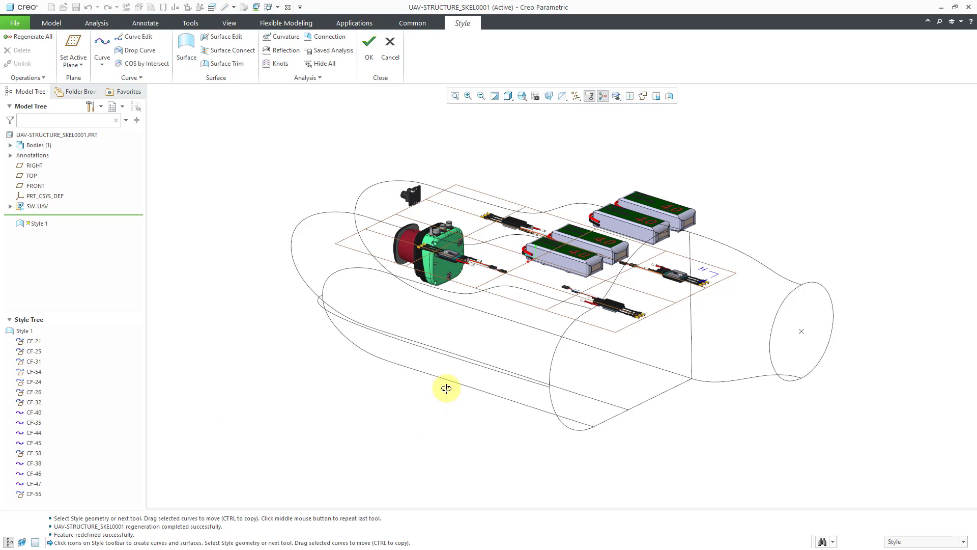
mouse_move(445, 389)
middle_mouse_down()
mouse_move(477, 385)
mouse_move(454, 406)
mouse_move(452, 388)
mouse_move(448, 399)
middle_mouse_up()
left_click(28, 77)
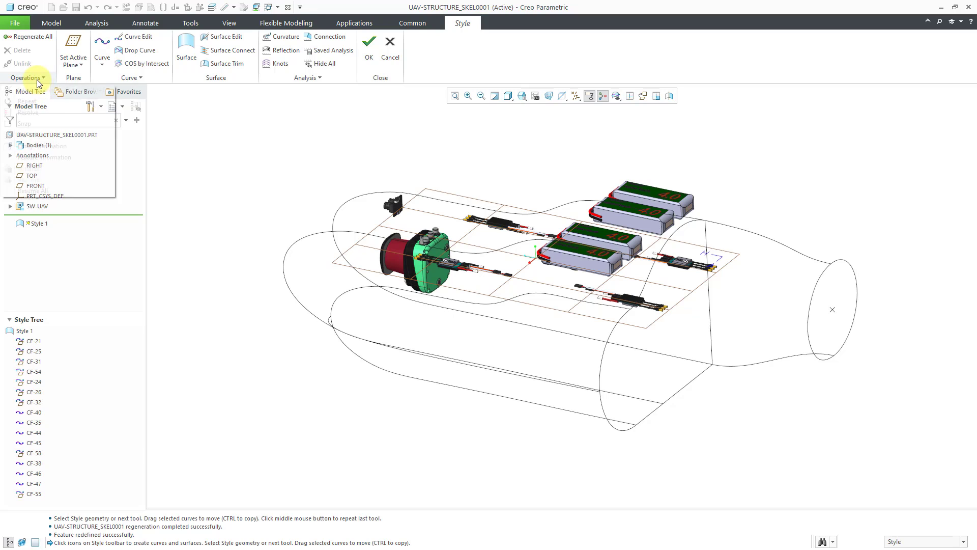
left_click(44, 135)
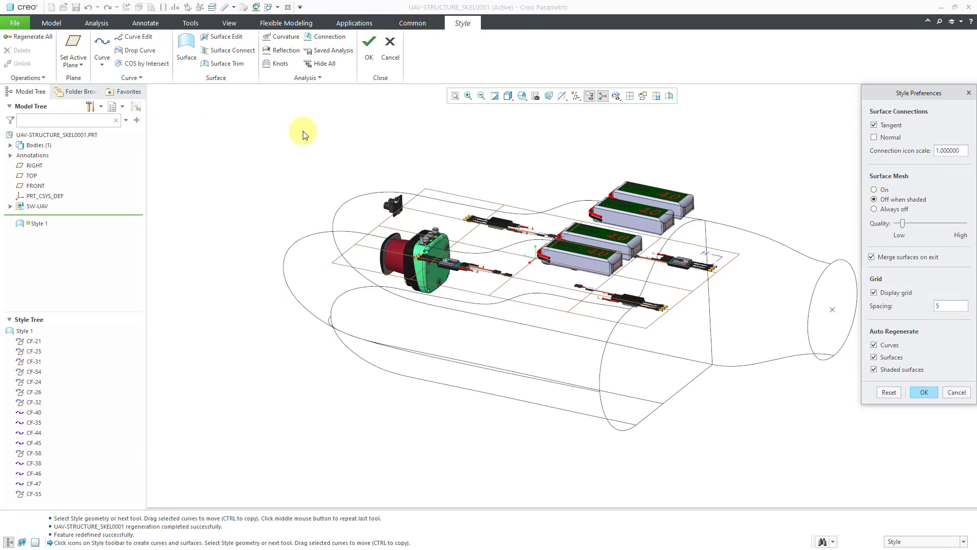
left_click(896, 296)
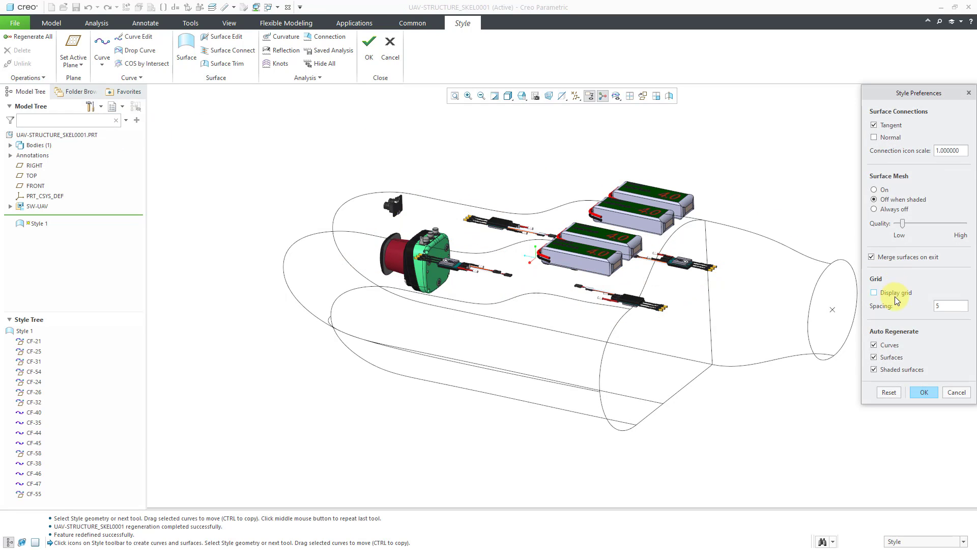
left_click(930, 393)
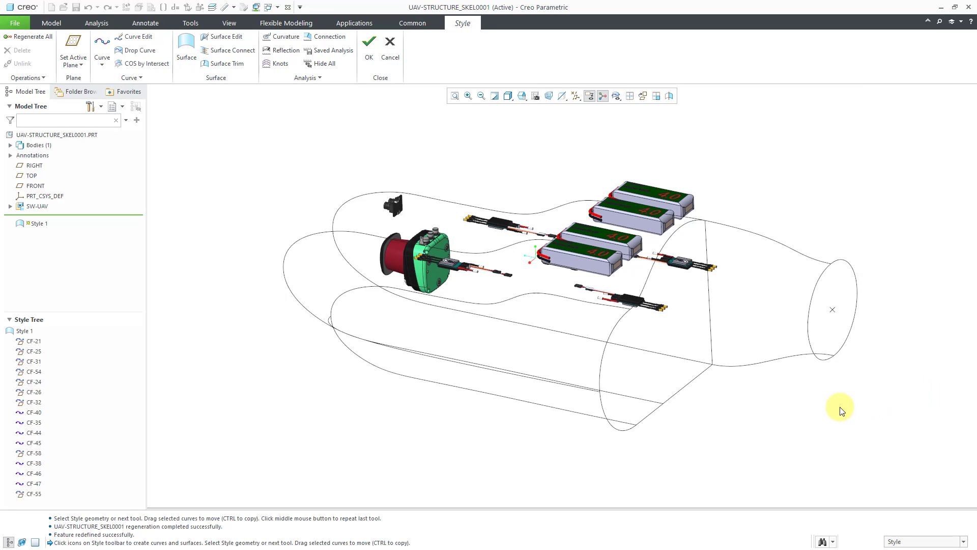
Step: Build surface SF-60 bounded by the upper, lower and end fuselage curves
mouse_move(754, 419)
middle_mouse_down()
mouse_move(774, 412)
mouse_move(757, 418)
middle_mouse_up()
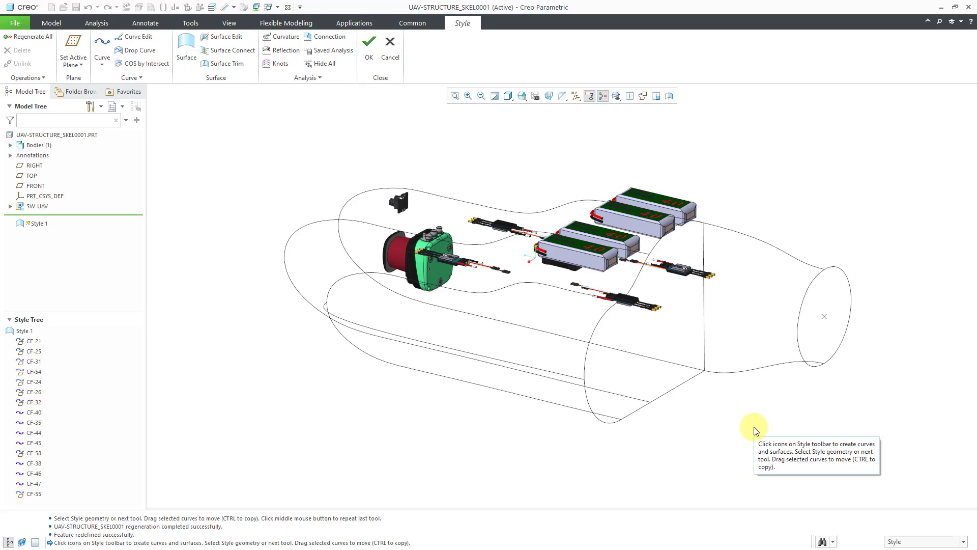
right_click(742, 196)
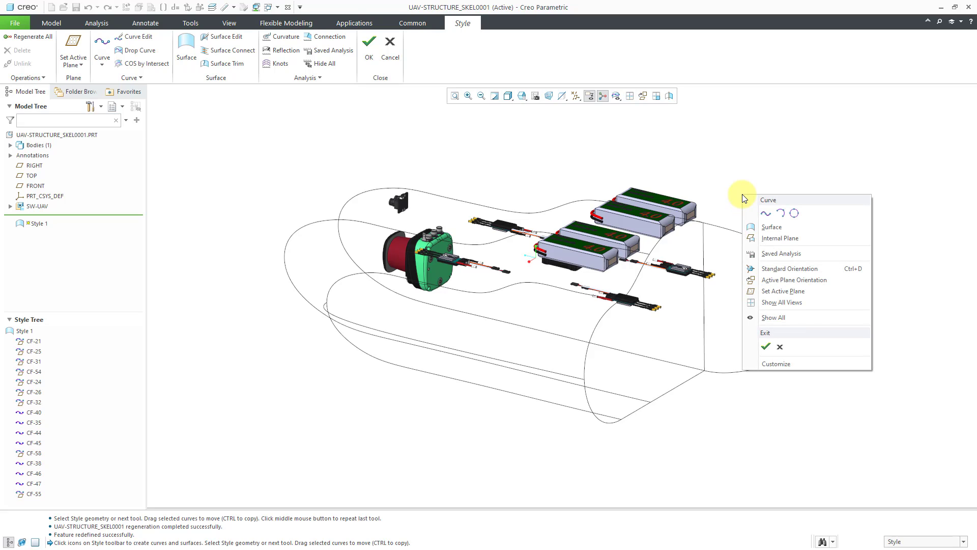
left_click(774, 229)
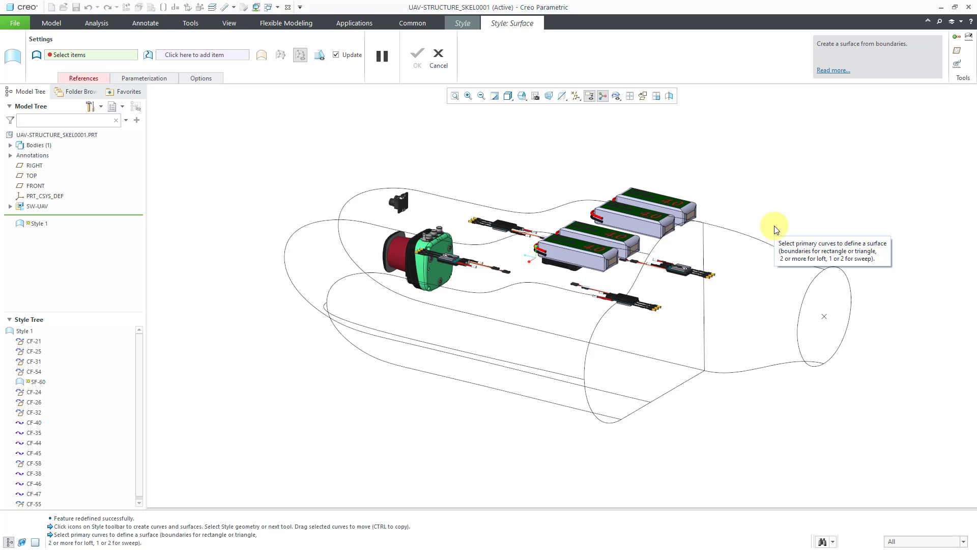
middle_click(536, 285)
left_click(536, 285)
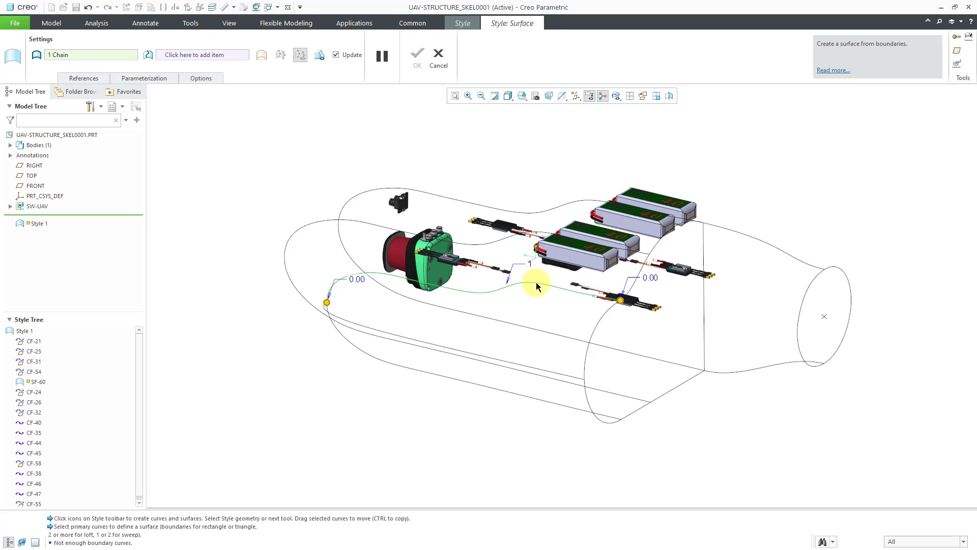
left_click(448, 345, "ctrl")
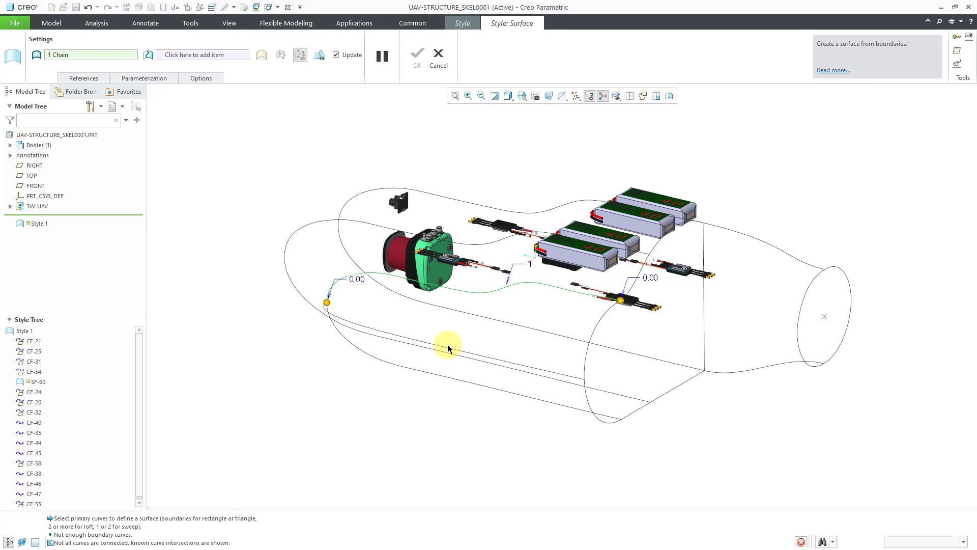
left_click(81, 78)
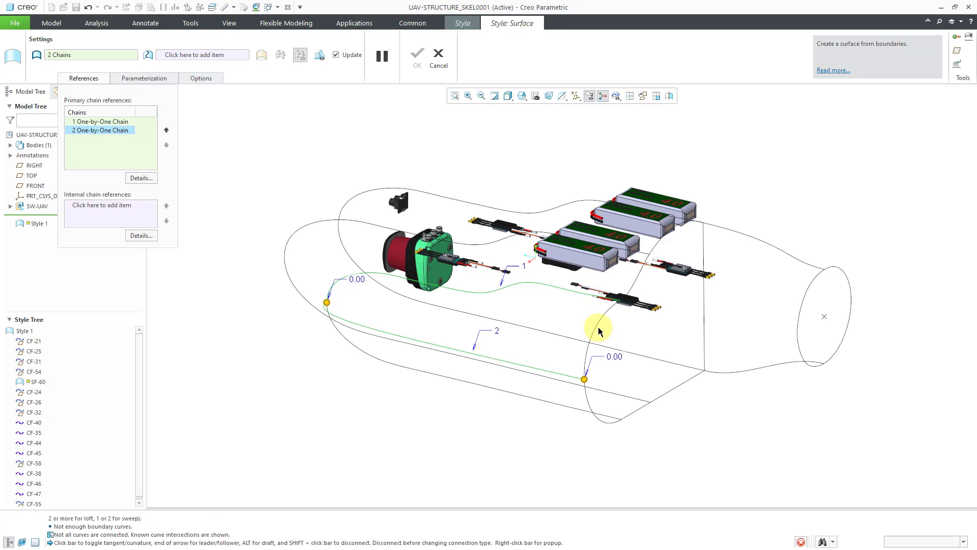
left_click(599, 329, "ctrl")
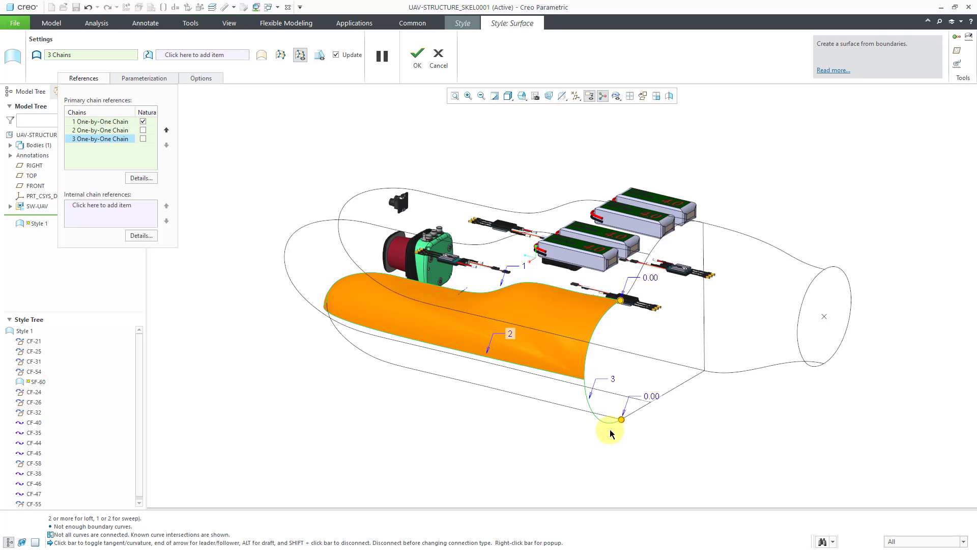
mouse_move(609, 362)
middle_mouse_down()
mouse_move(648, 356)
mouse_move(689, 388)
mouse_move(650, 361)
mouse_move(591, 373)
mouse_move(605, 377)
middle_mouse_up()
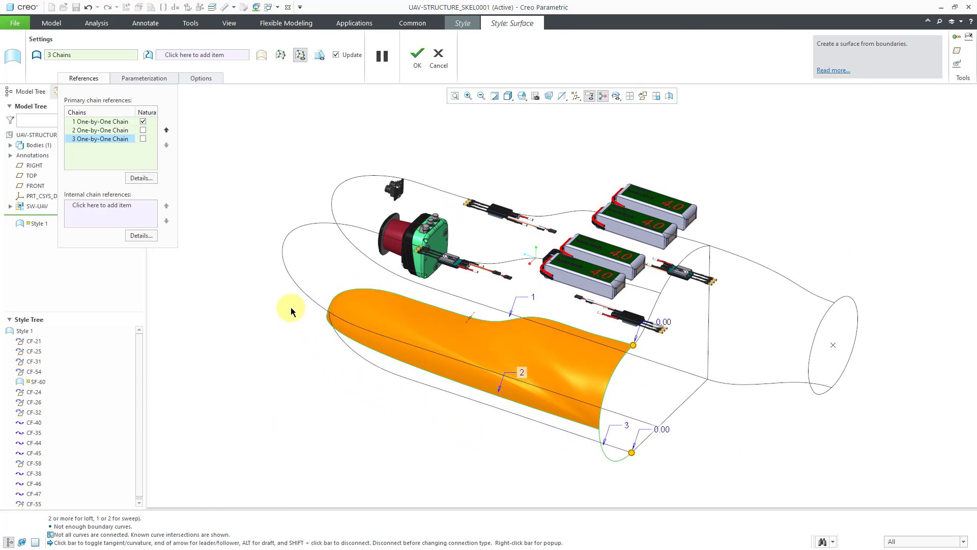
middle_click(261, 318)
middle_click(261, 319)
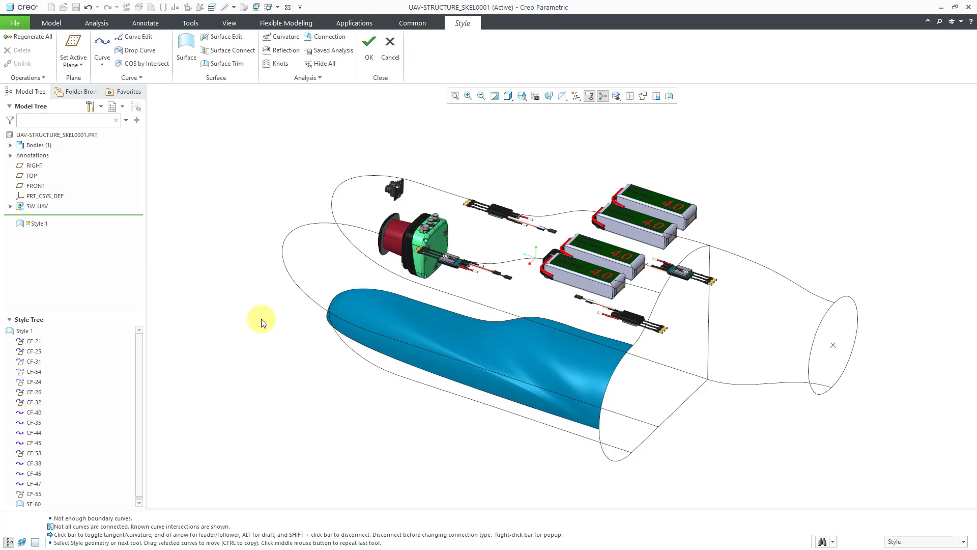
Step: Inspect the new surface, then hide SF-60 from the Style Tree
mouse_move(400, 347)
middle_mouse_down()
mouse_move(429, 333)
mouse_move(436, 340)
mouse_move(380, 342)
mouse_move(376, 368)
mouse_move(392, 360)
mouse_move(405, 403)
mouse_move(448, 340)
mouse_move(447, 371)
mouse_move(448, 360)
mouse_move(406, 349)
mouse_move(402, 365)
middle_mouse_up()
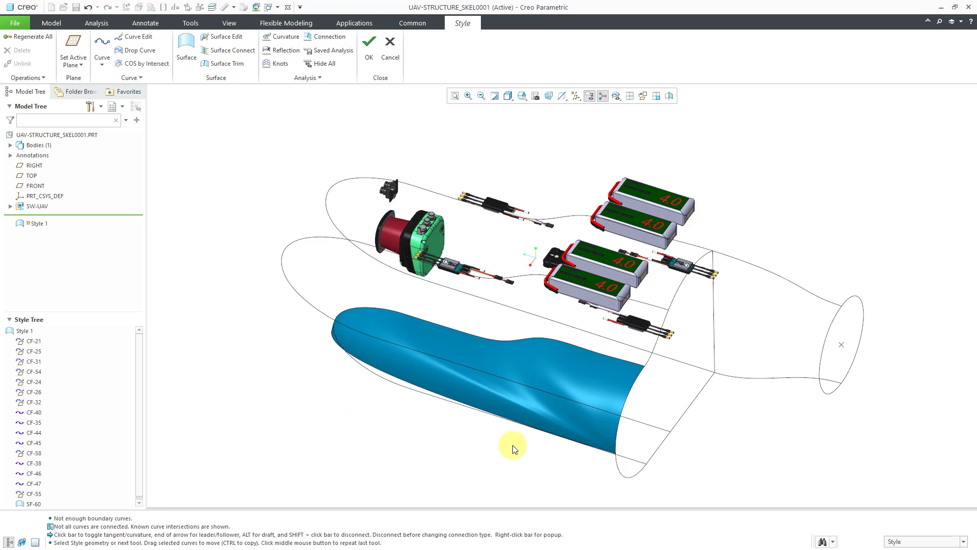
scroll(536, 418, "up", 3)
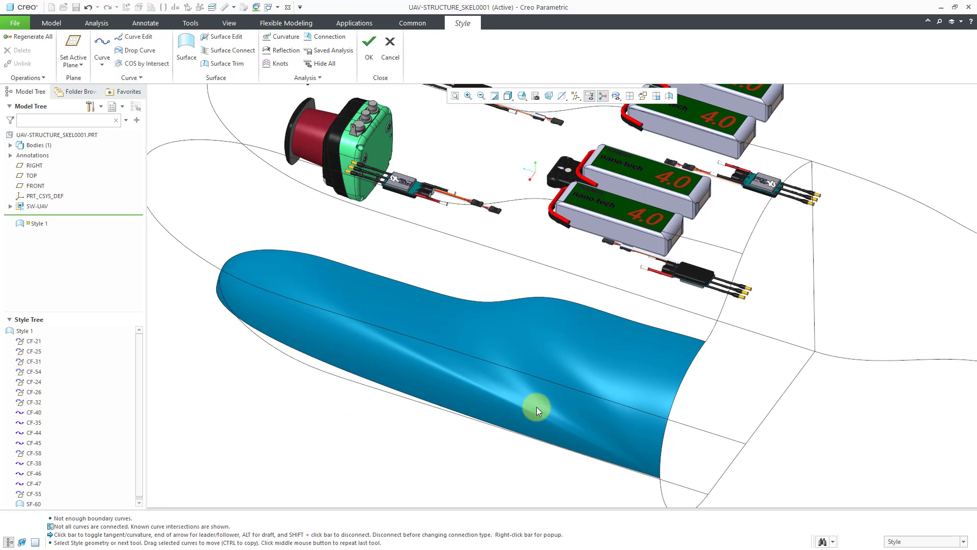
mouse_move(536, 407)
middle_mouse_down()
mouse_move(559, 388)
mouse_move(536, 398)
middle_mouse_up()
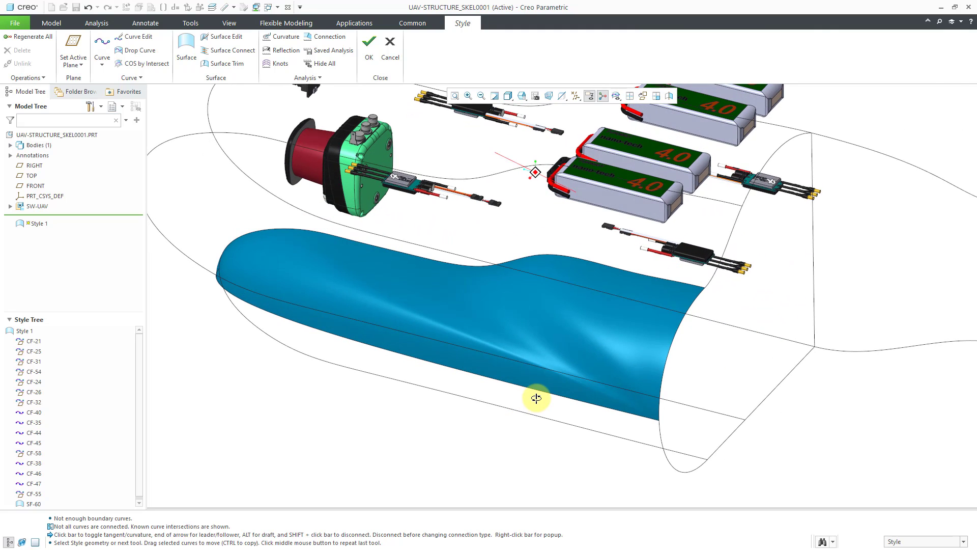
scroll(559, 397, "down", 3)
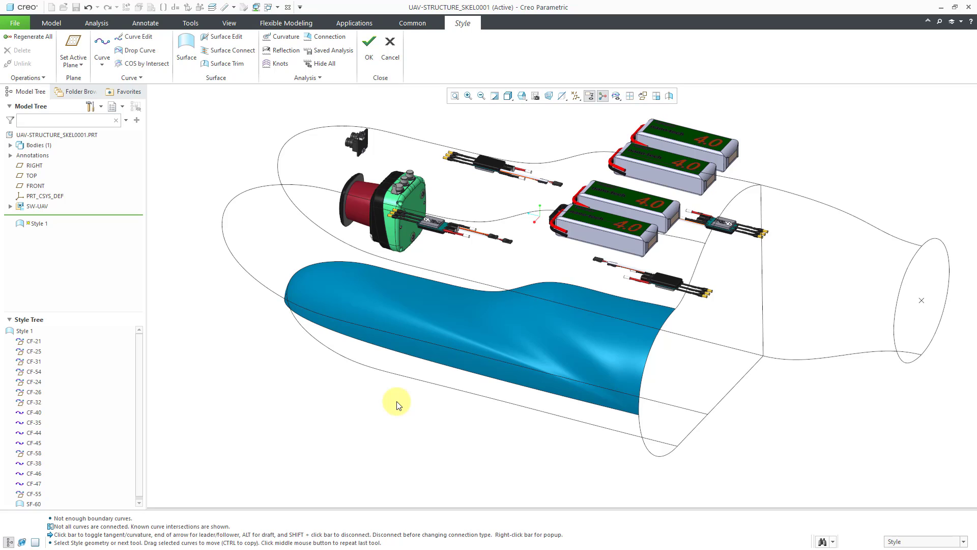
left_click(35, 504)
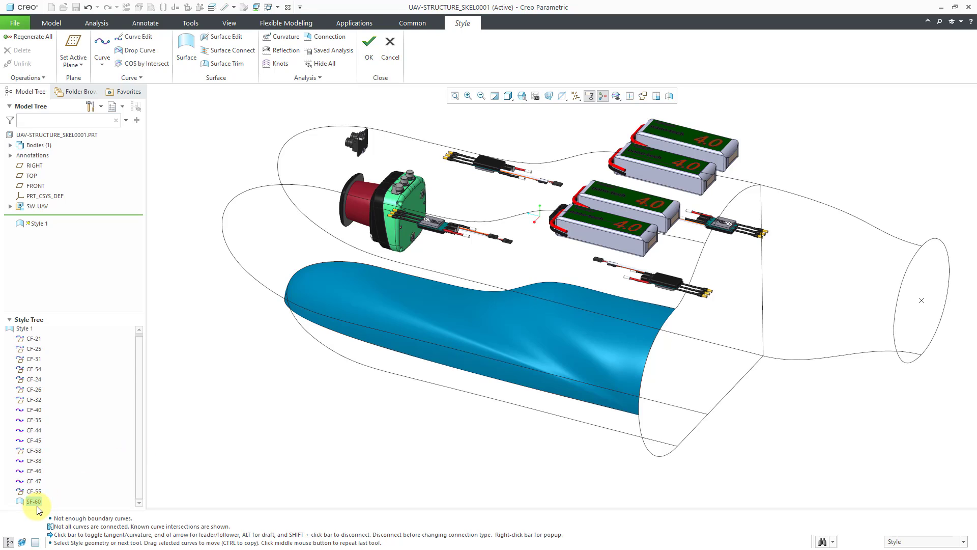
left_click(35, 503)
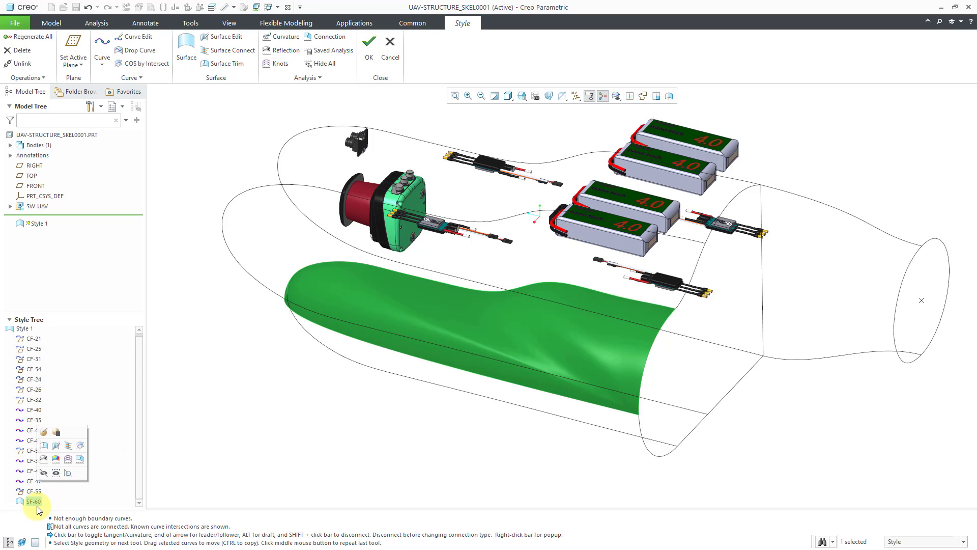
left_click(46, 474)
scroll(422, 415, "down", 2)
middle_click_drag(496, 366, 352, 285)
Step: Start a new boundary surface with the upper fuselage curve as its first chain
right_click(215, 167)
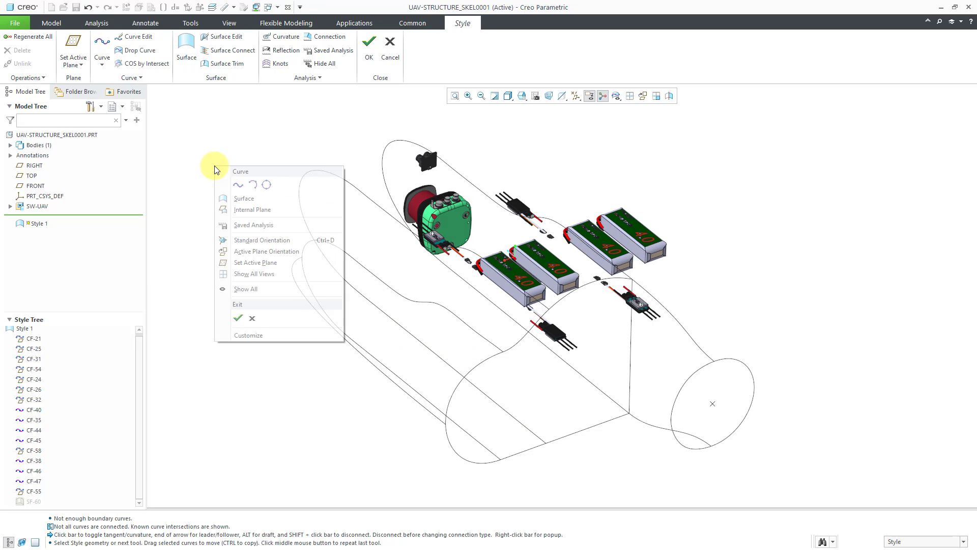
left_click(245, 200)
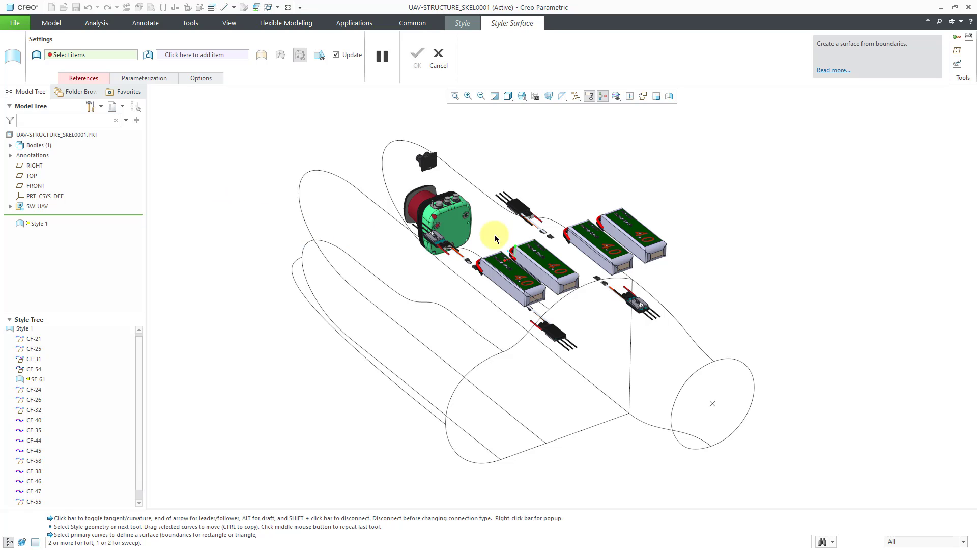
left_click(549, 219)
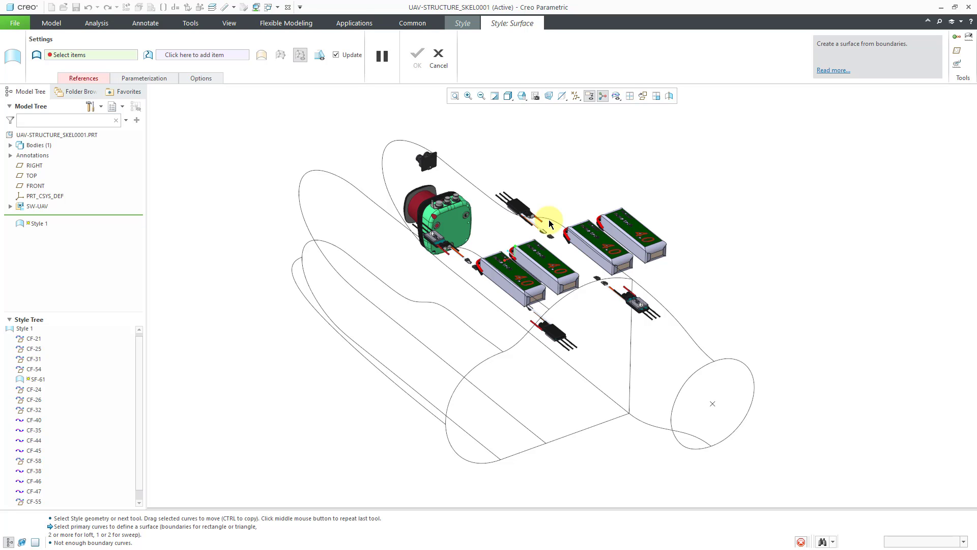
left_click(549, 223)
middle_click_drag(550, 223, 563, 236)
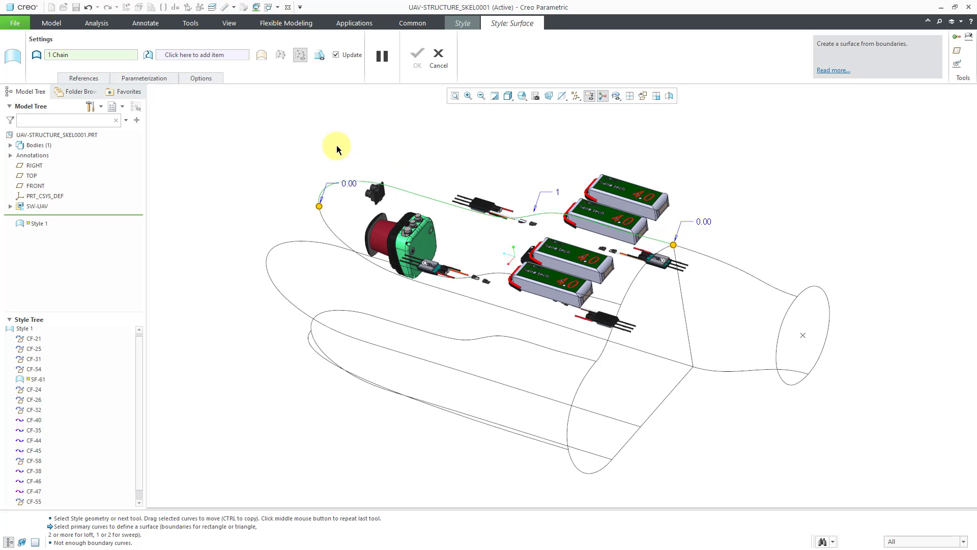
left_click(93, 78)
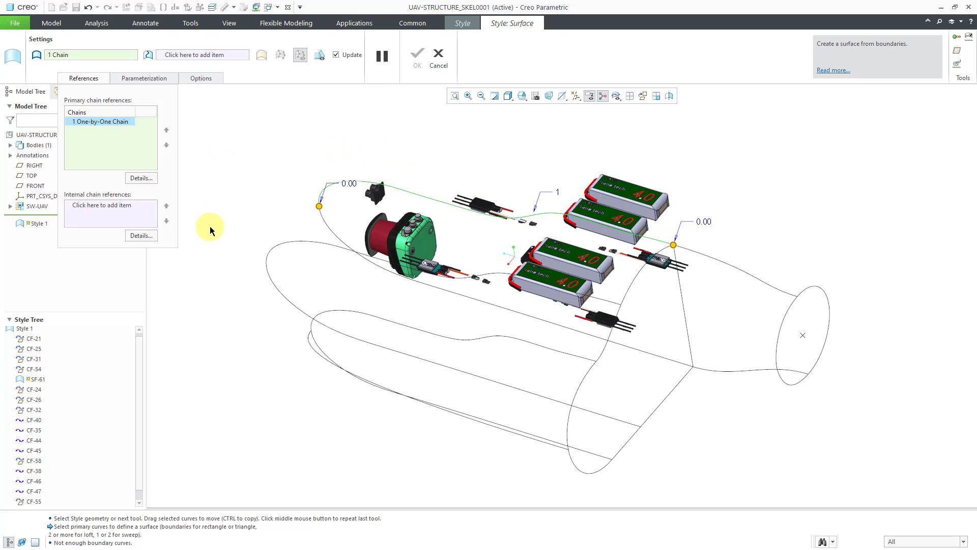
left_click(336, 234)
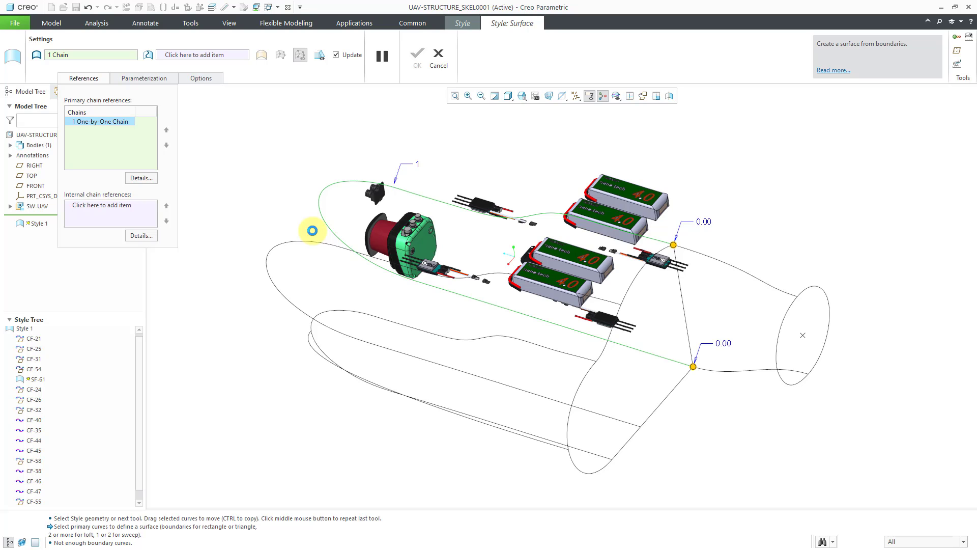
Step: Add the rear, side and fourth boundary curves and confirm surface SF-61
left_click(633, 293)
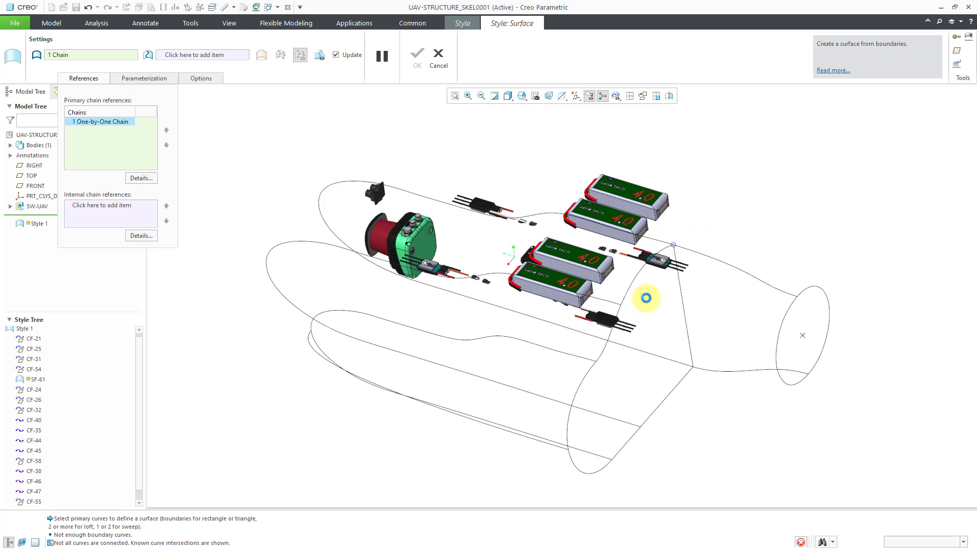
left_click(646, 297, "ctrl")
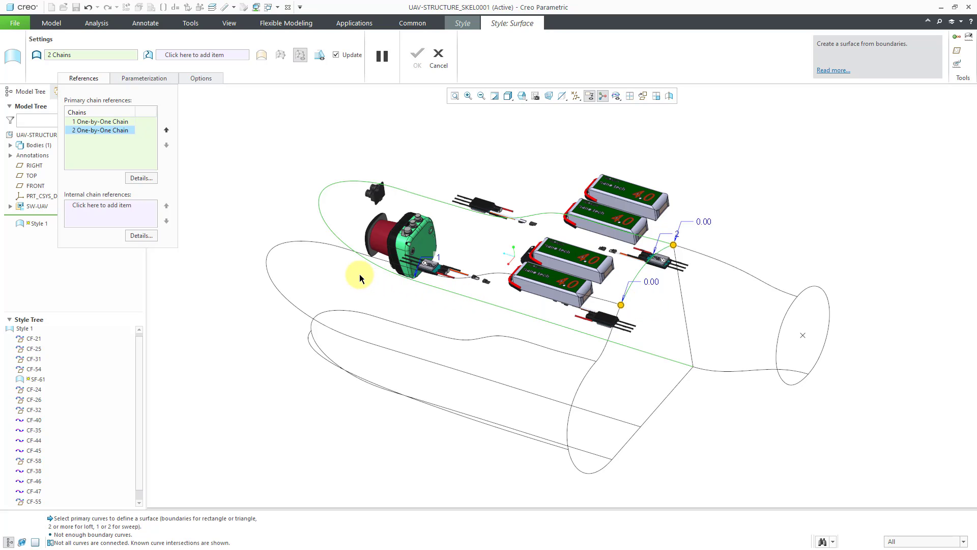
left_click(330, 245)
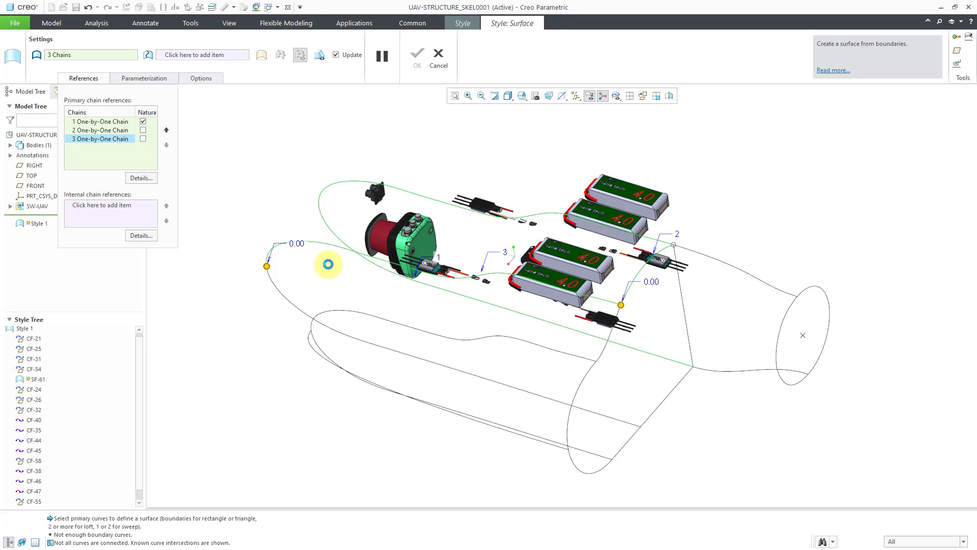
left_click(289, 300)
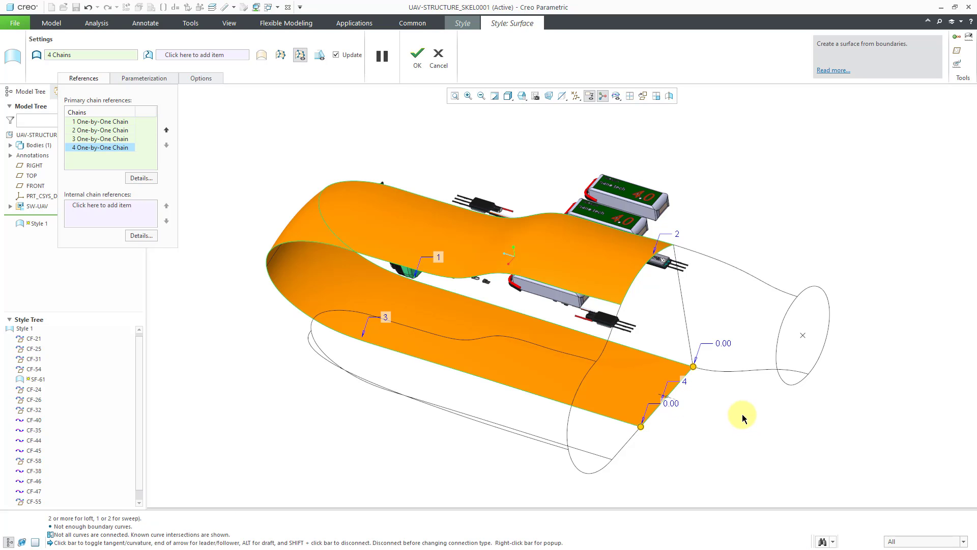
left_click(659, 400, "ctrl")
middle_click_drag(688, 379, 643, 399)
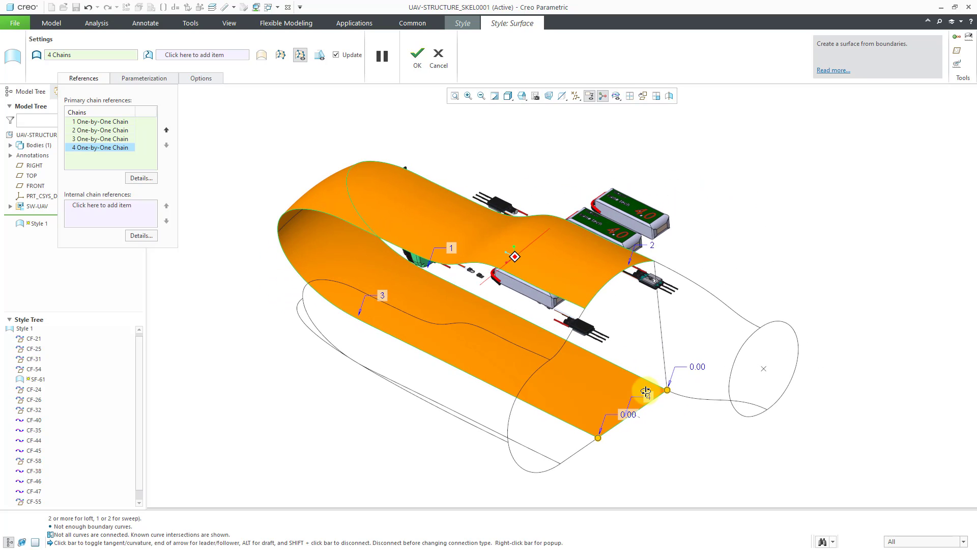
left_click(677, 451)
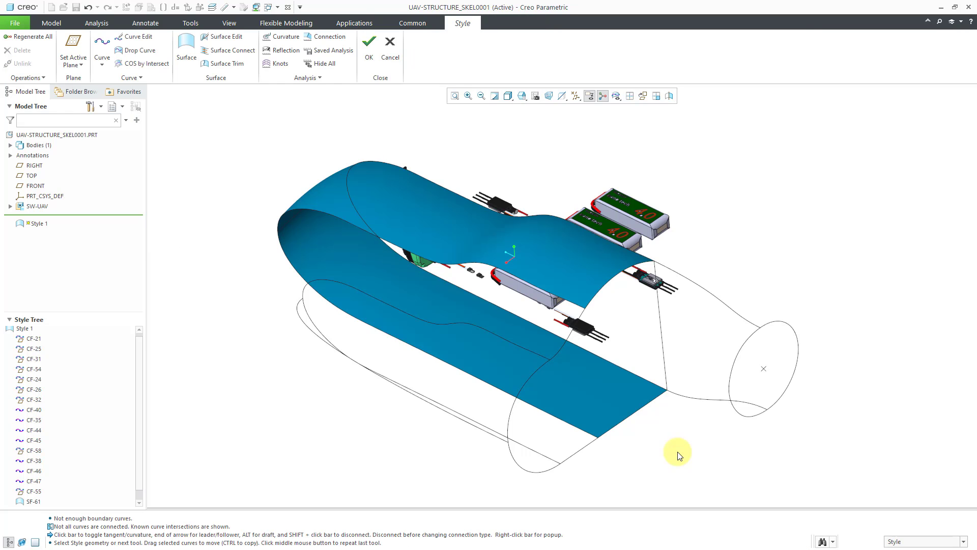
Step: Hide surface SF-61 from the Style Tree
scroll(106, 434, "down", 1)
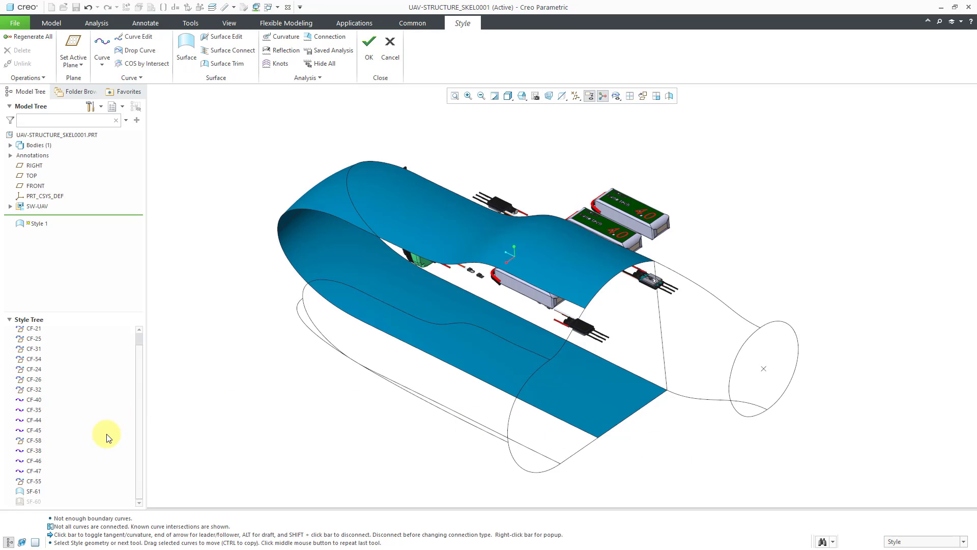
left_click(36, 493)
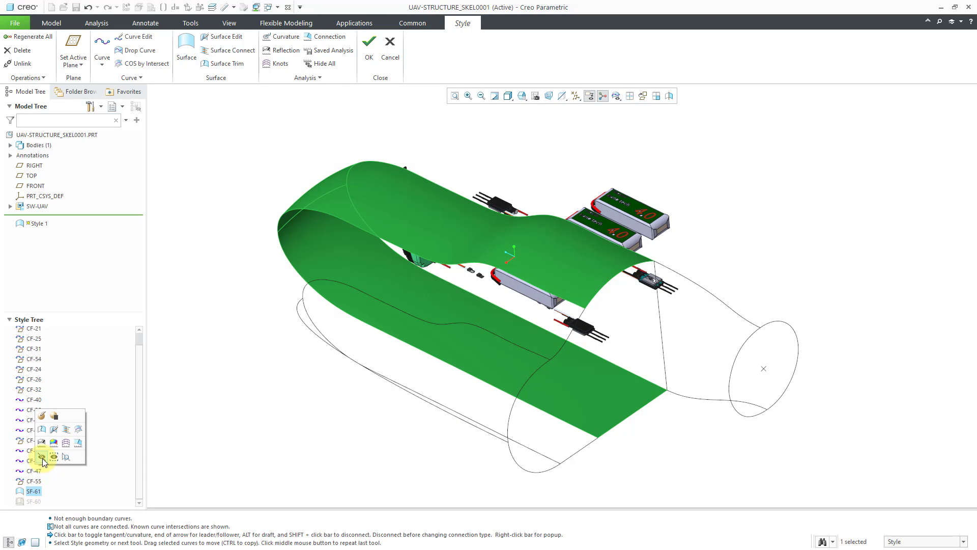
left_click(45, 460)
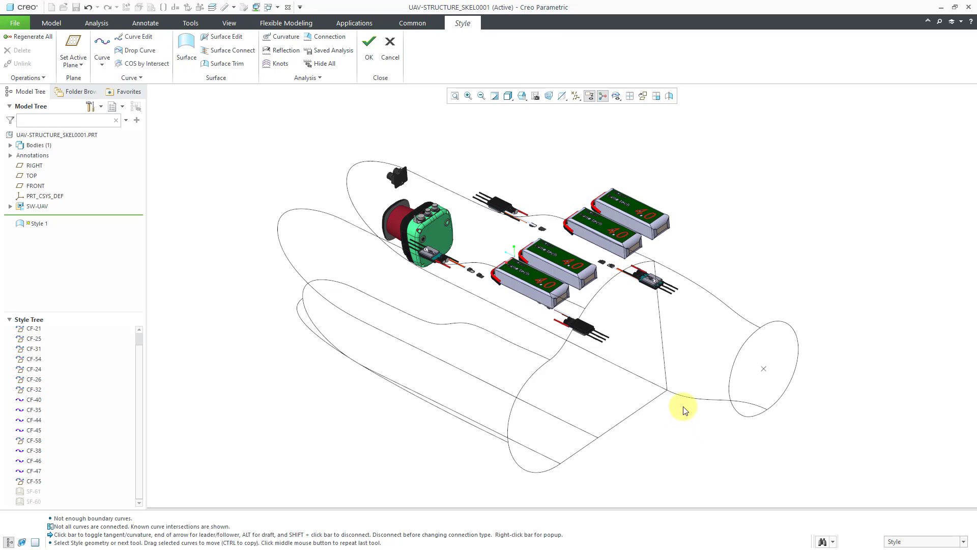
mouse_move(682, 408)
middle_mouse_down()
mouse_move(702, 399)
mouse_move(685, 395)
mouse_move(679, 407)
middle_mouse_up()
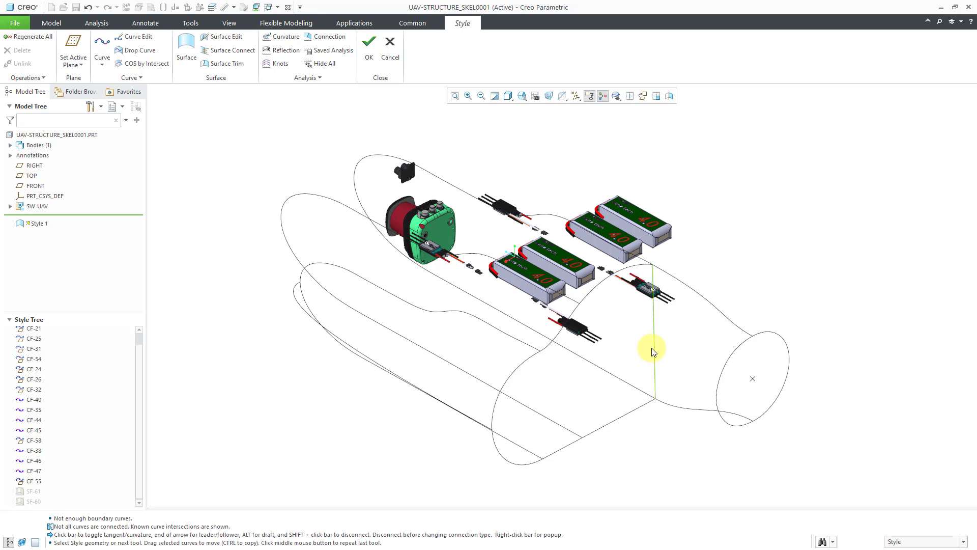
Step: Check the lower rear ellipse curve and start a new boundary surface
left_click(608, 370)
left_click(610, 391)
left_click(531, 359)
right_click(728, 254)
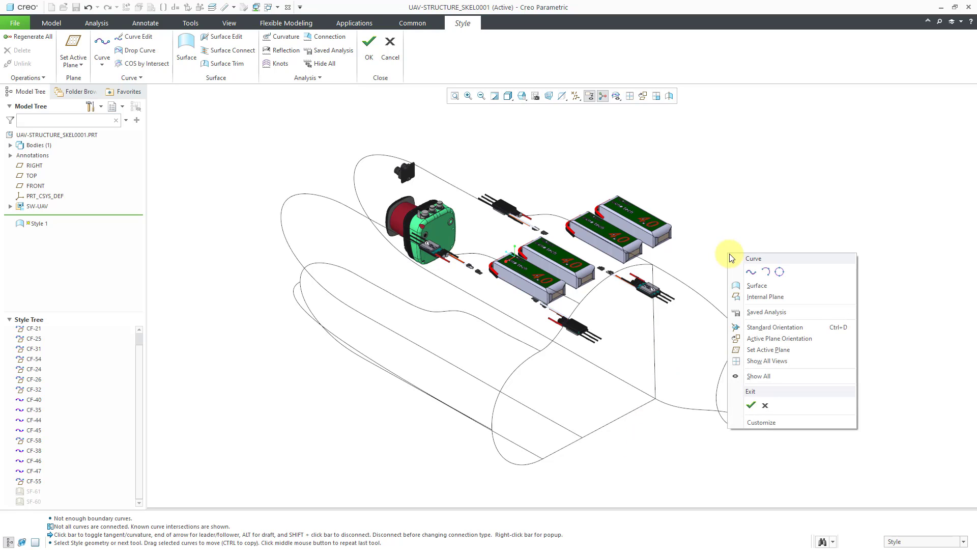
left_click(757, 286)
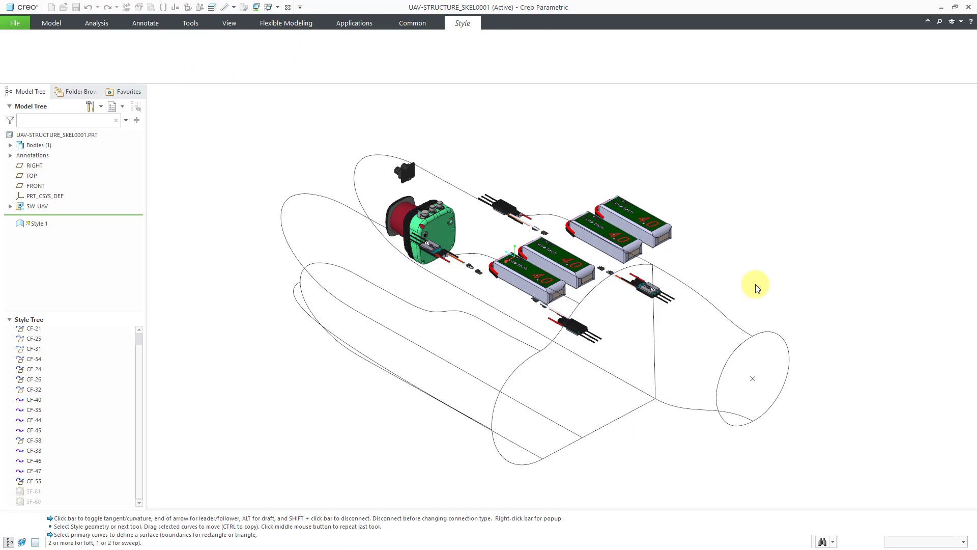
Step: Pick five boundary curves, including the lower curved edge and upper curve, to finish SF-62
left_click(653, 327)
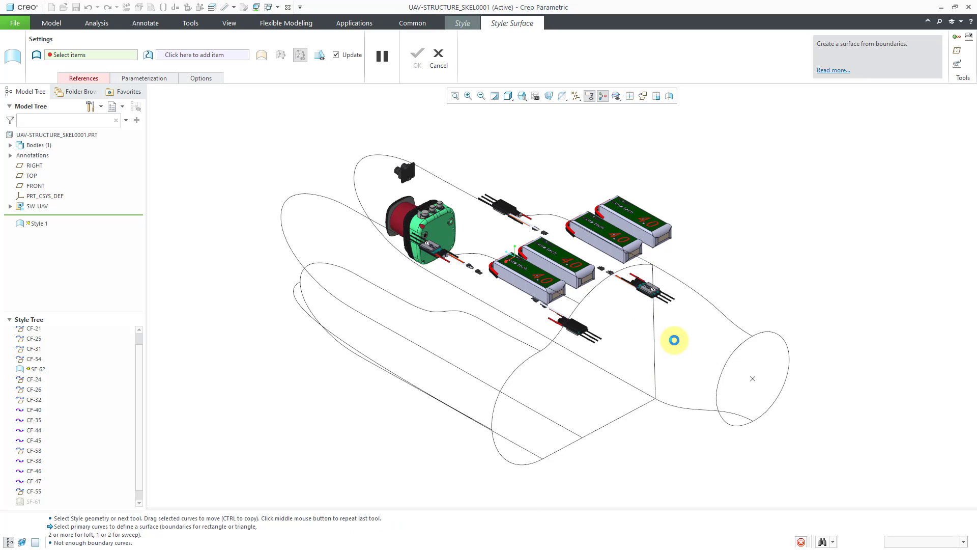
left_click(84, 78)
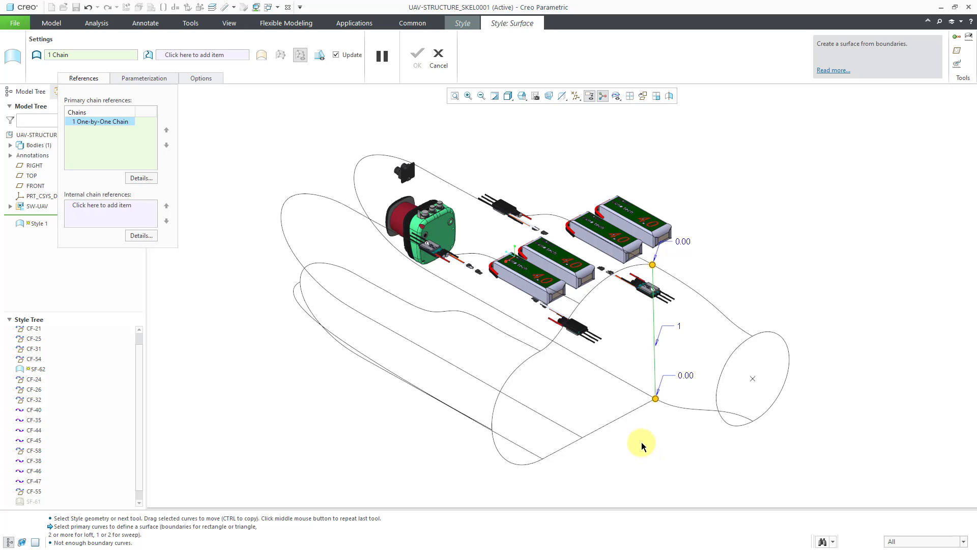
left_click(617, 417)
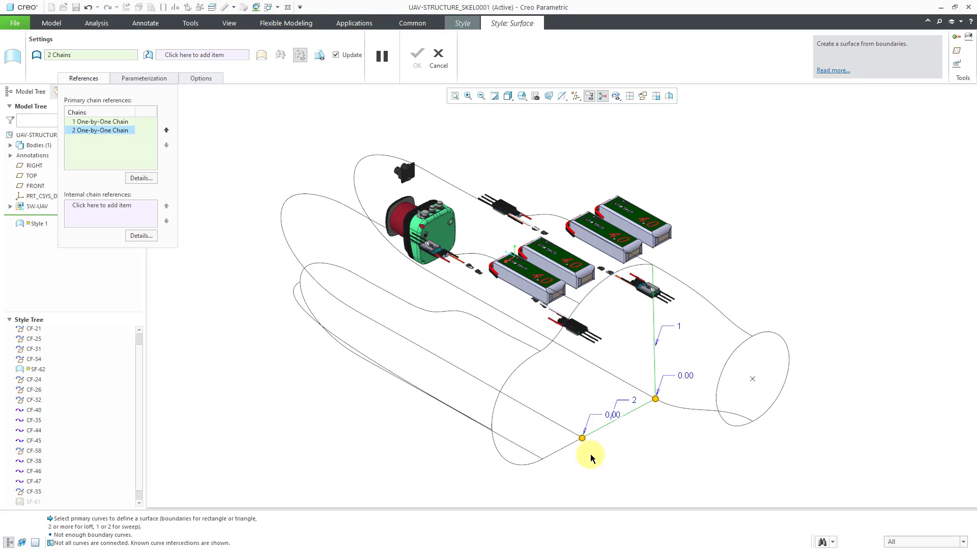
middle_click(564, 450)
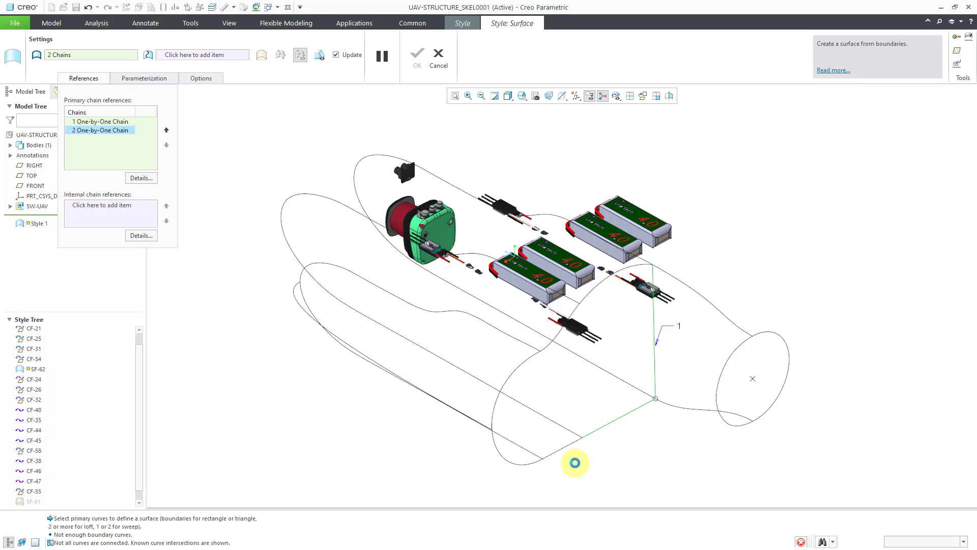
left_click(503, 457)
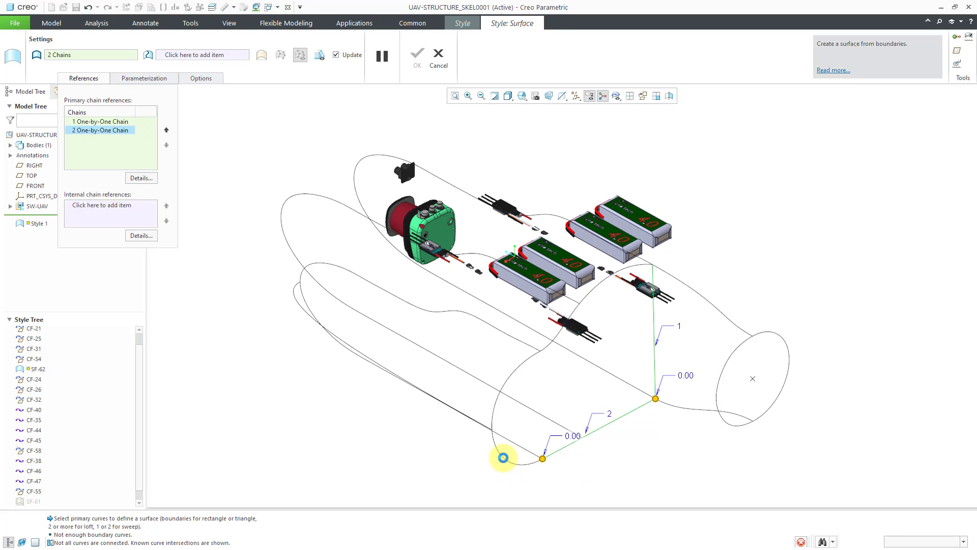
left_click(560, 334)
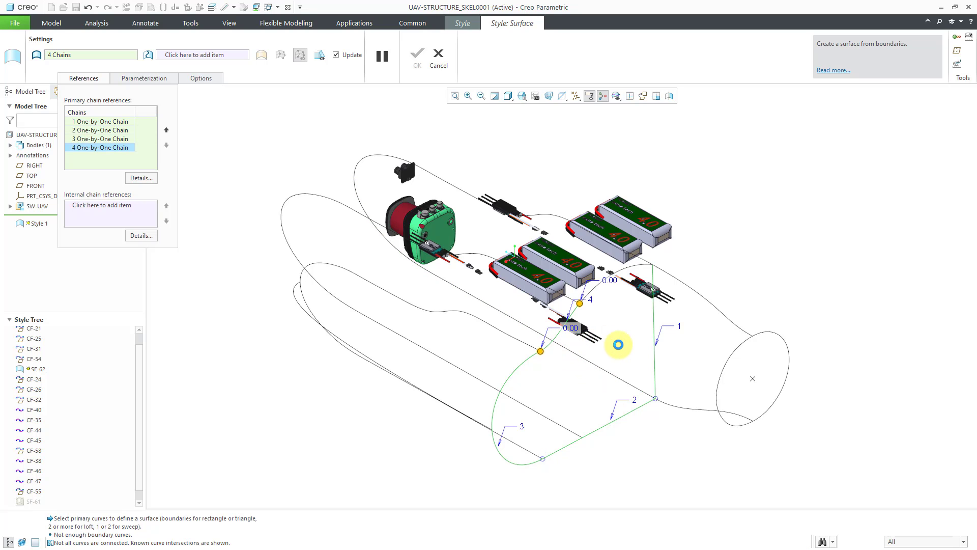
left_click(613, 299)
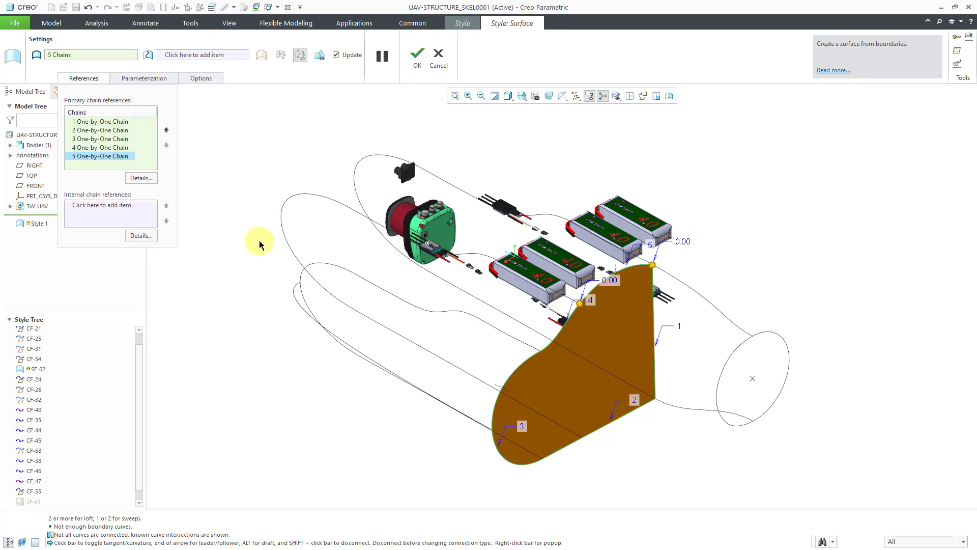
middle_click(213, 310)
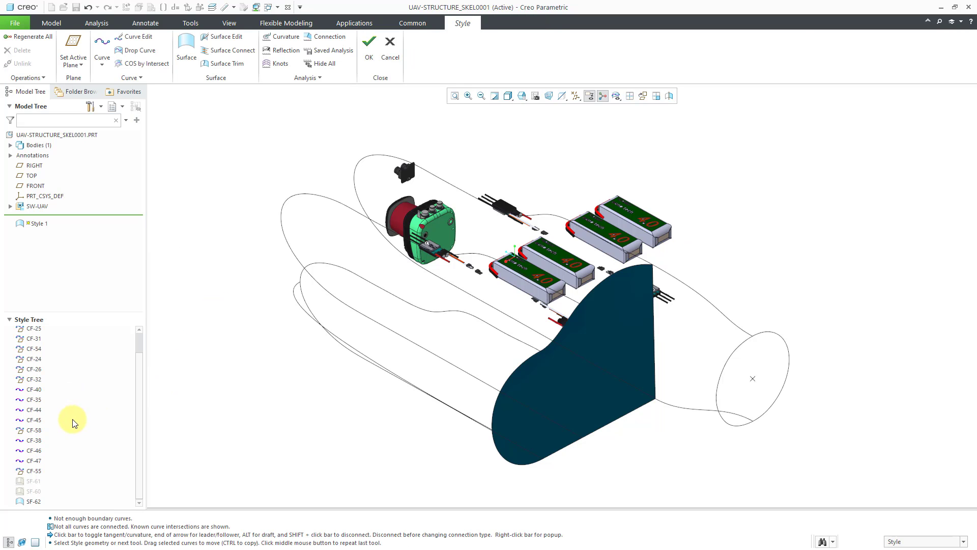
Step: Hide surface SF-62 from the Style Tree and orbit to the upper curves
left_click(32, 502)
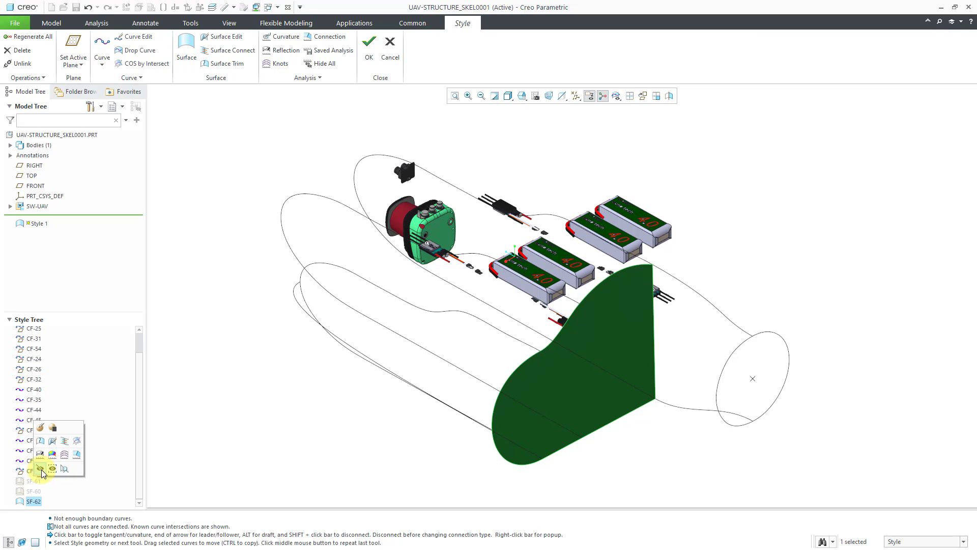
left_click(40, 468)
scroll(517, 447, "down", 2)
middle_click_drag(523, 447, 545, 395)
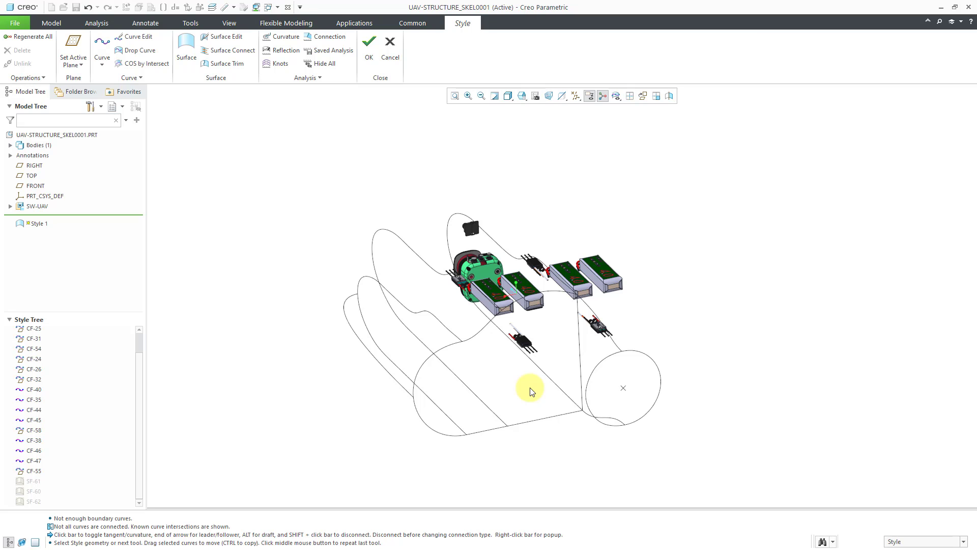
middle_click_drag(515, 384, 541, 392)
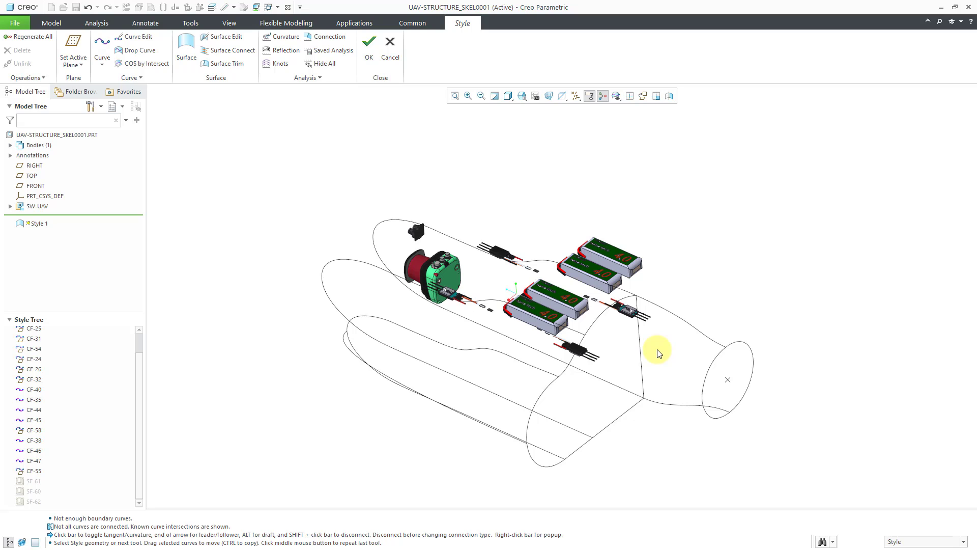
Step: Check upper fuselage curve CF-21, then start boundary surface SF-63
left_click(630, 292)
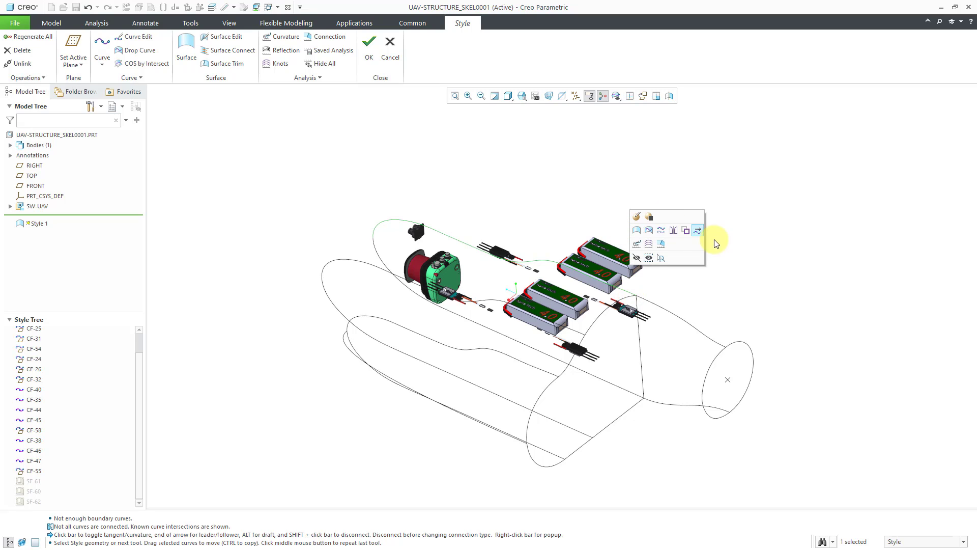
left_click(723, 251)
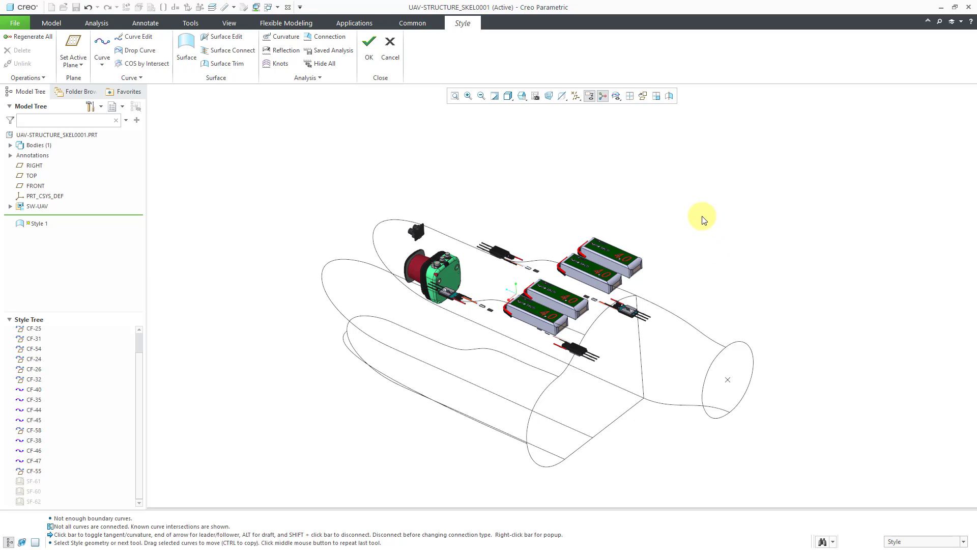
right_click(703, 218)
left_click(730, 249)
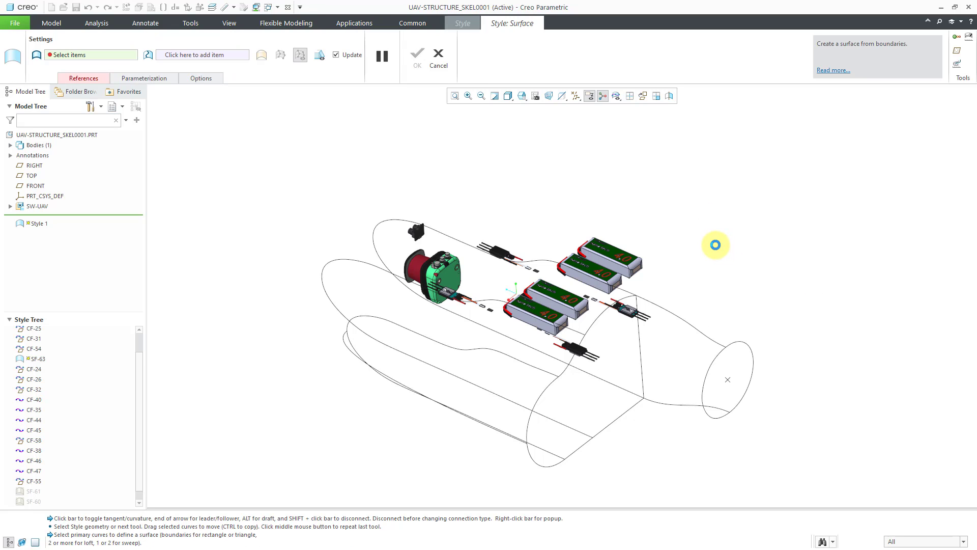
Step: Pick the two upper fuselage curves as SF-63's primary boundary chains
left_click(546, 259)
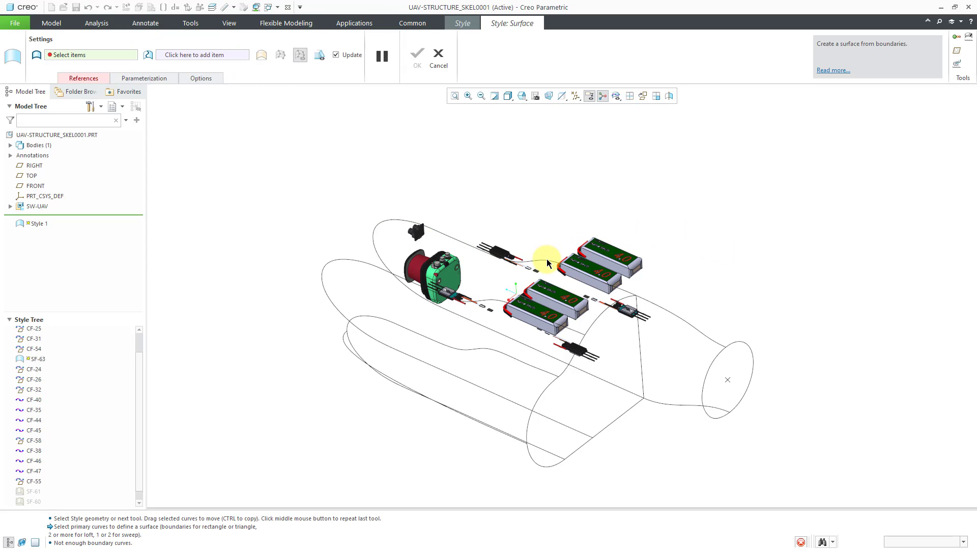
left_click(547, 261)
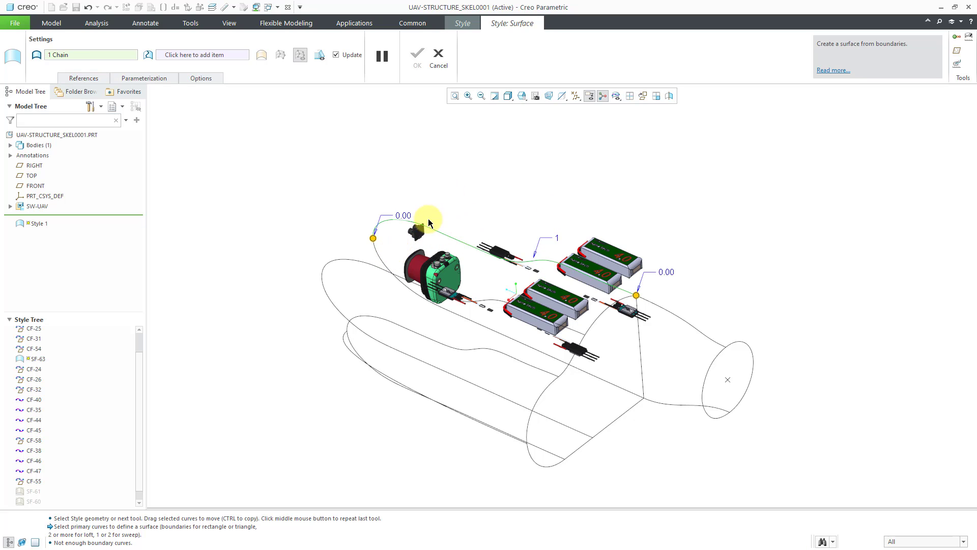
left_click(373, 263)
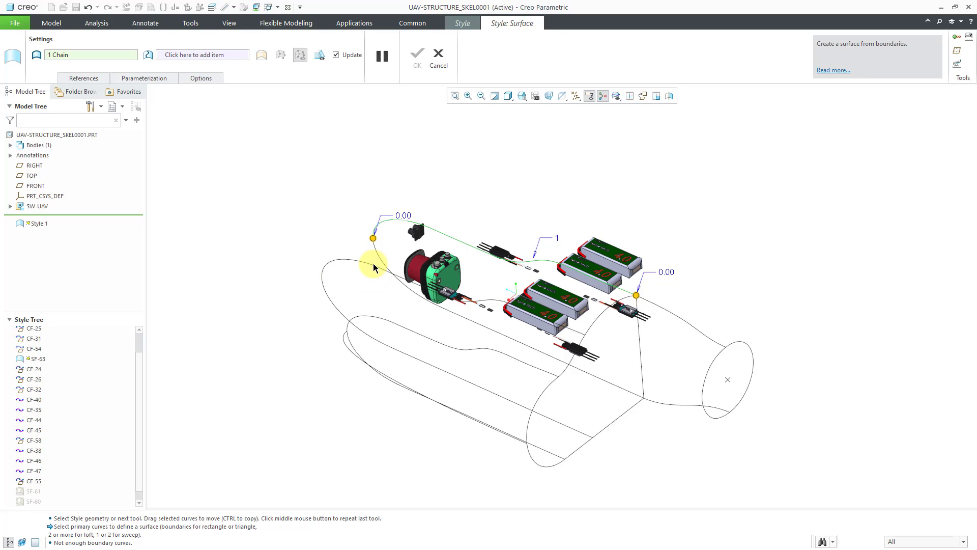
left_click(374, 267, "ctrl")
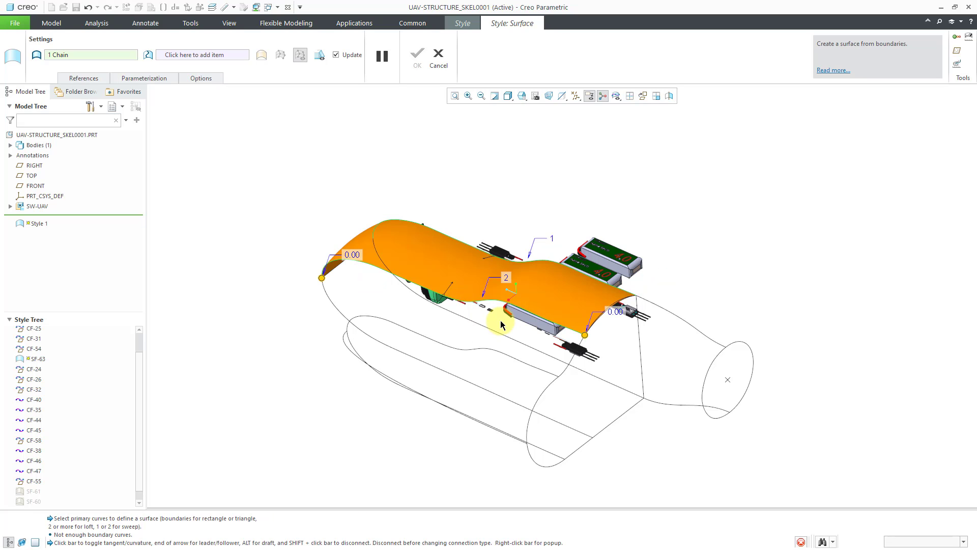
middle_click_drag(503, 319, 539, 275)
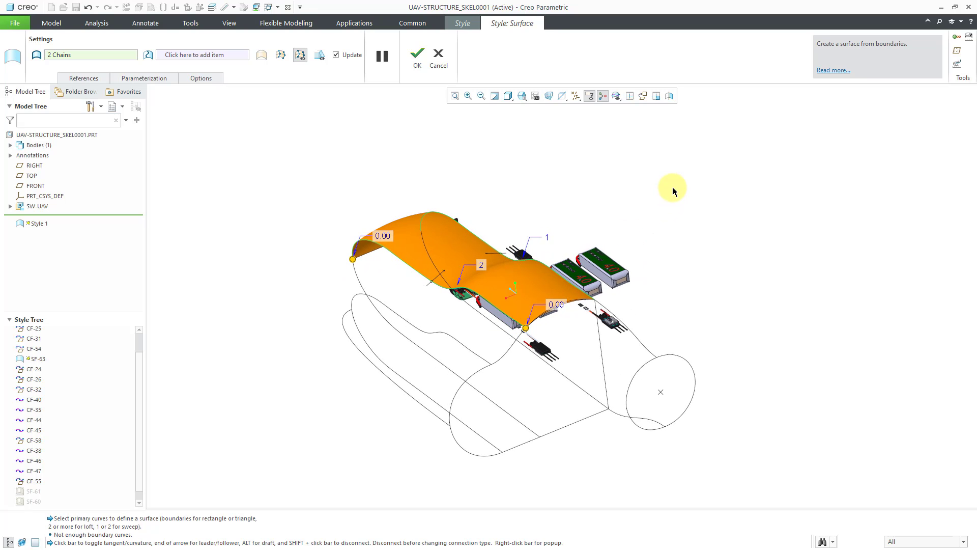
right_click(678, 178)
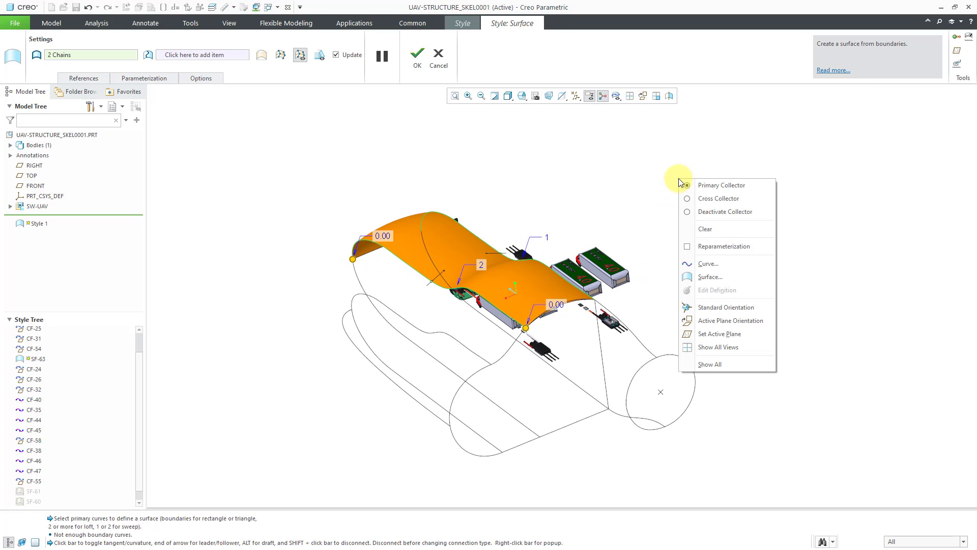
Step: Add a trial cross curve to SF-63 and inspect the preview from above
left_click(721, 199)
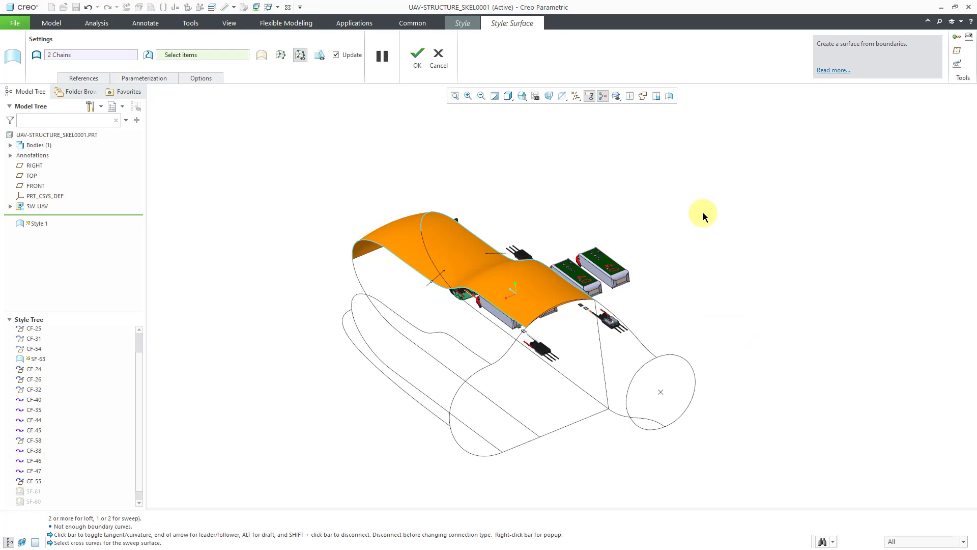
left_click(564, 305)
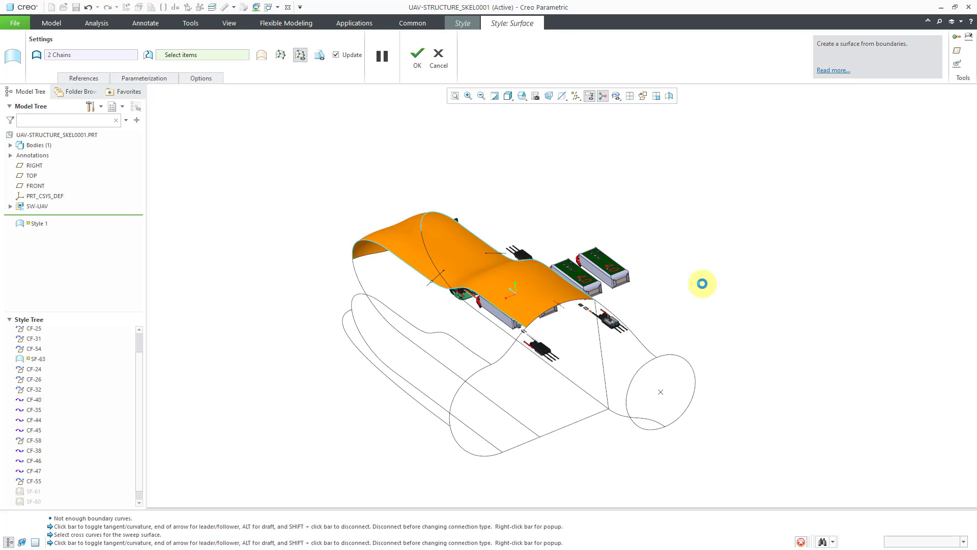
left_click(556, 306)
middle_click_drag(556, 306, 621, 320)
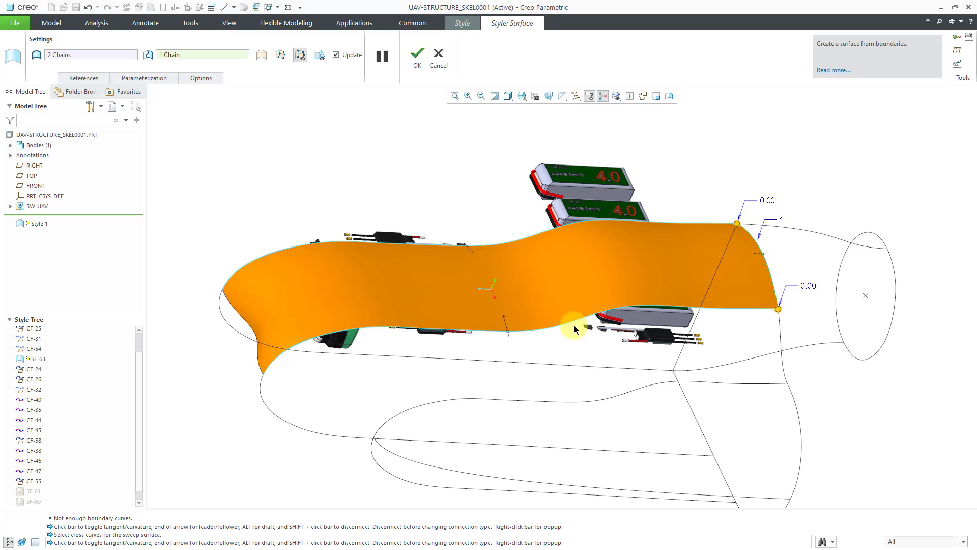
middle_click_drag(526, 263, 595, 237)
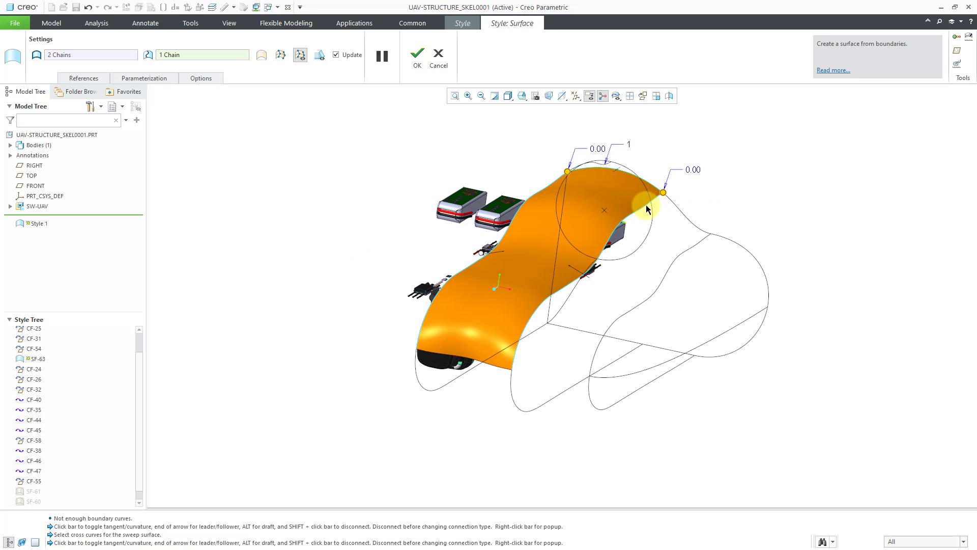
scroll(451, 440, "down", 6)
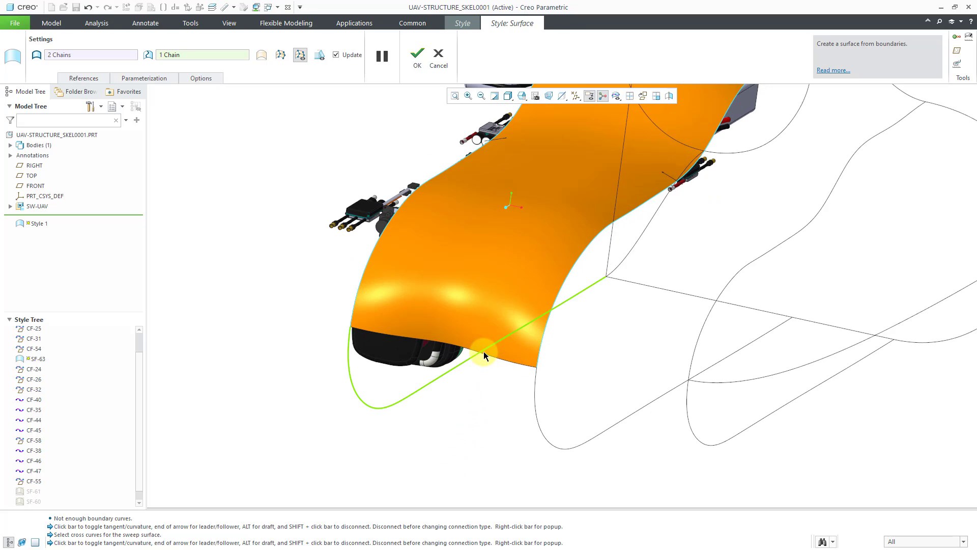
scroll(512, 347, "up", 6)
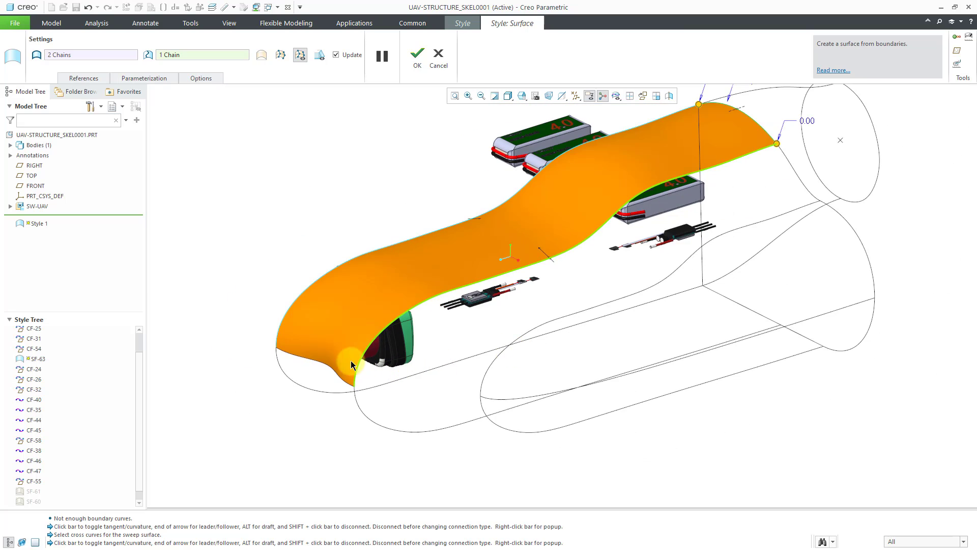
Step: Remove the cross chain under References and accept surface SF-63
left_click(84, 79)
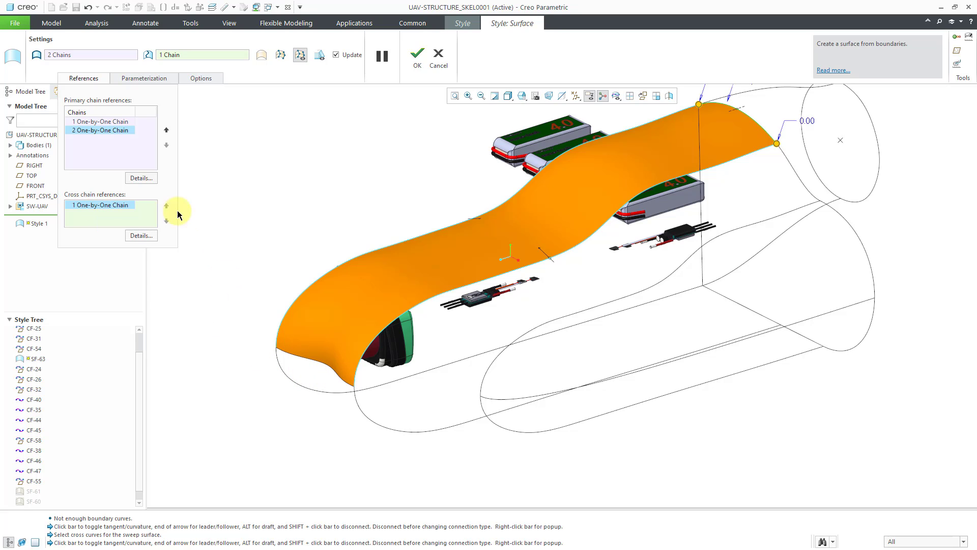
right_click(122, 206)
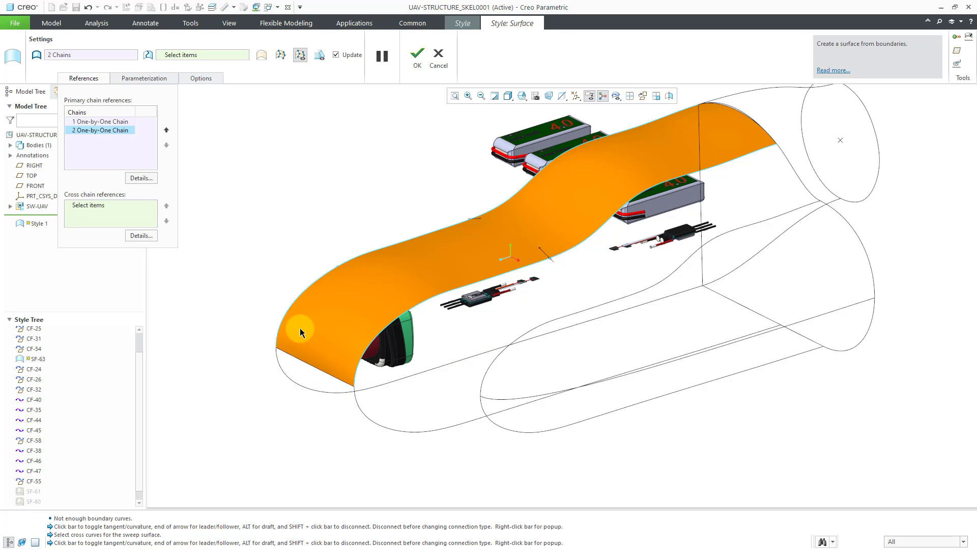
right_click(224, 160)
left_click(246, 179)
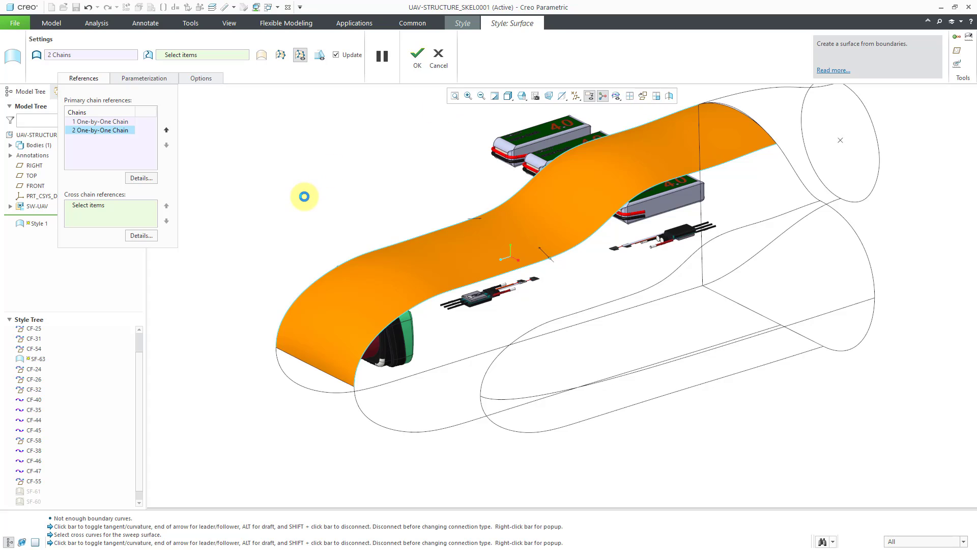
left_click(304, 198)
left_click(417, 60)
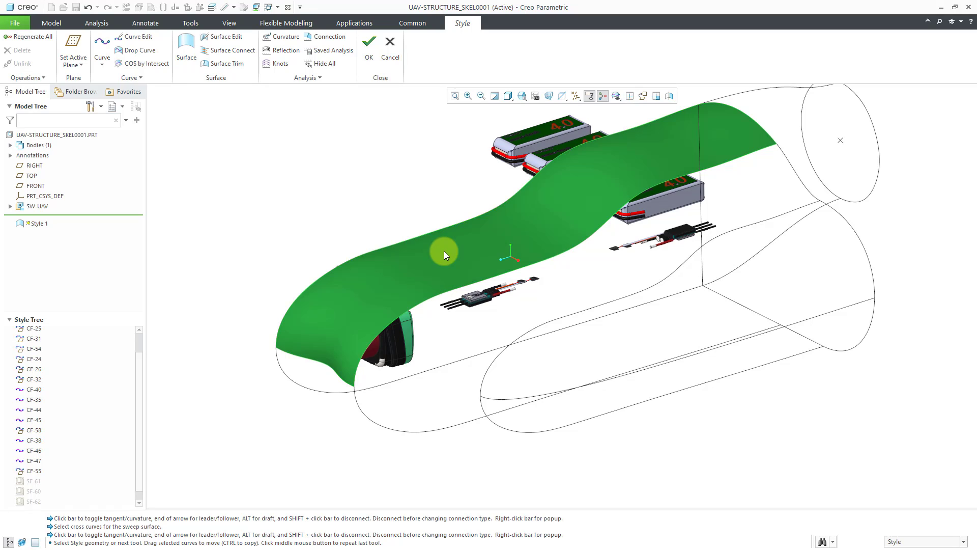
Step: Hide the finished upper fuselage surface
left_click(444, 251)
left_click(445, 216)
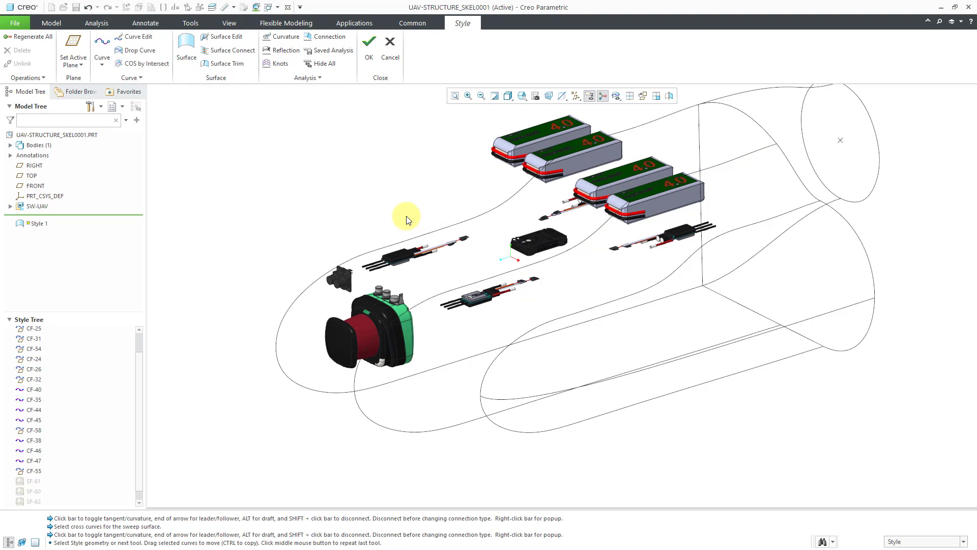
scroll(508, 336, "down", 3)
mouse_move(508, 332)
middle_mouse_down()
mouse_move(539, 328)
mouse_move(501, 318)
mouse_move(486, 344)
mouse_move(491, 334)
middle_mouse_up()
Step: Start a new boundary surface with the upper fuselage curve as its first chain
right_click(334, 151)
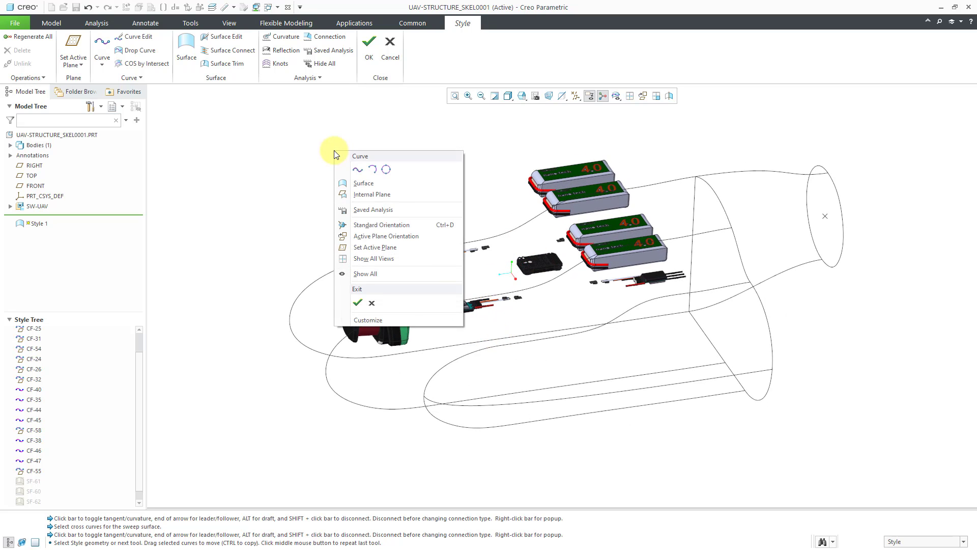
left_click(363, 183)
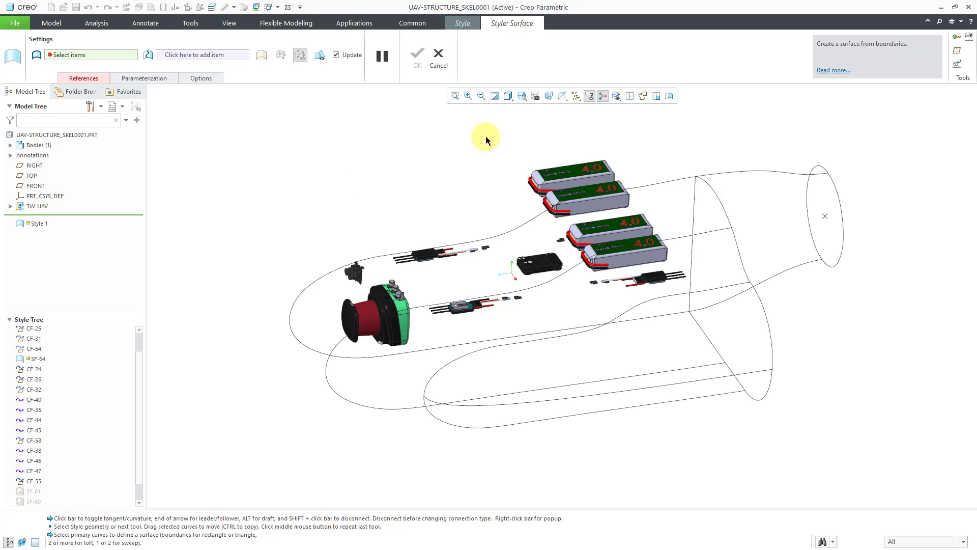
middle_click(668, 179)
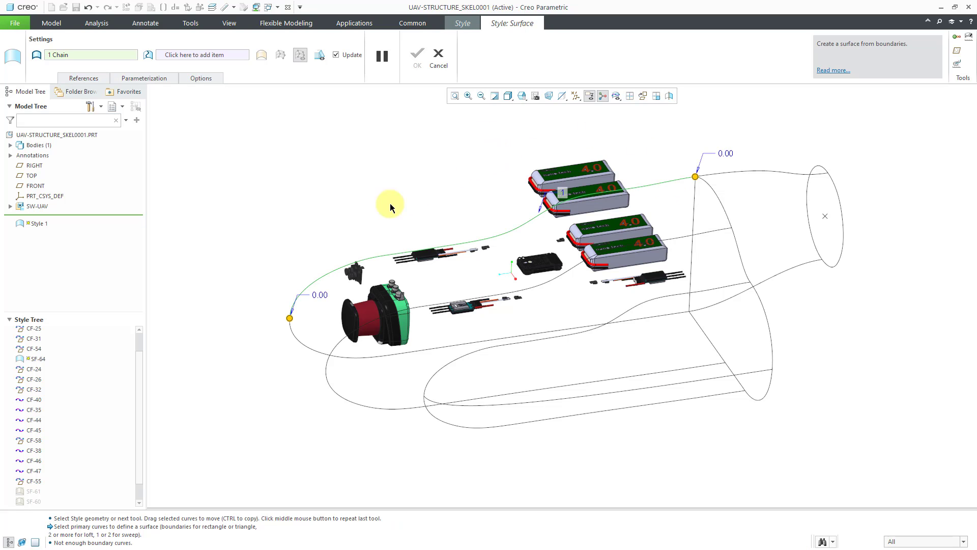
middle_click(253, 350)
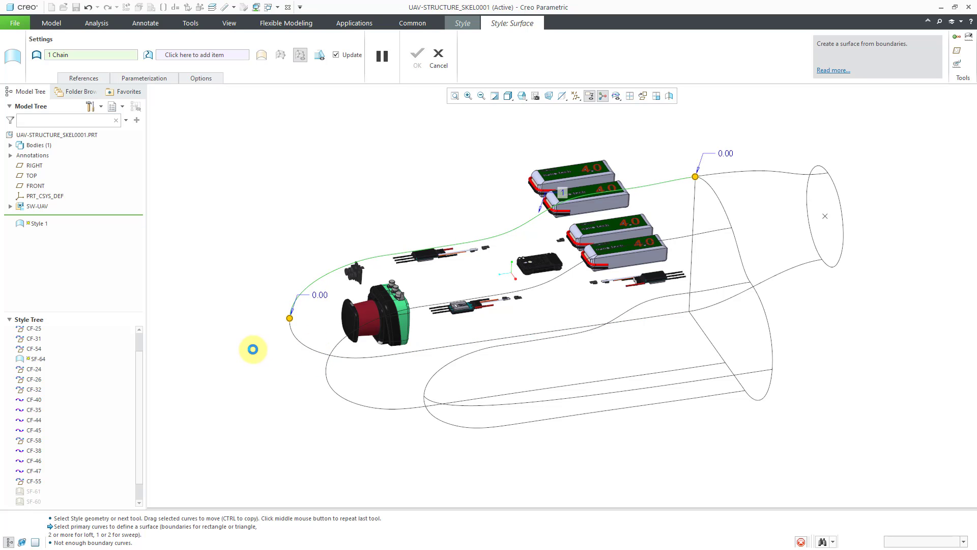
Step: Add the middle and lower fuselage curves as primary chains of SF-64
left_click(91, 78)
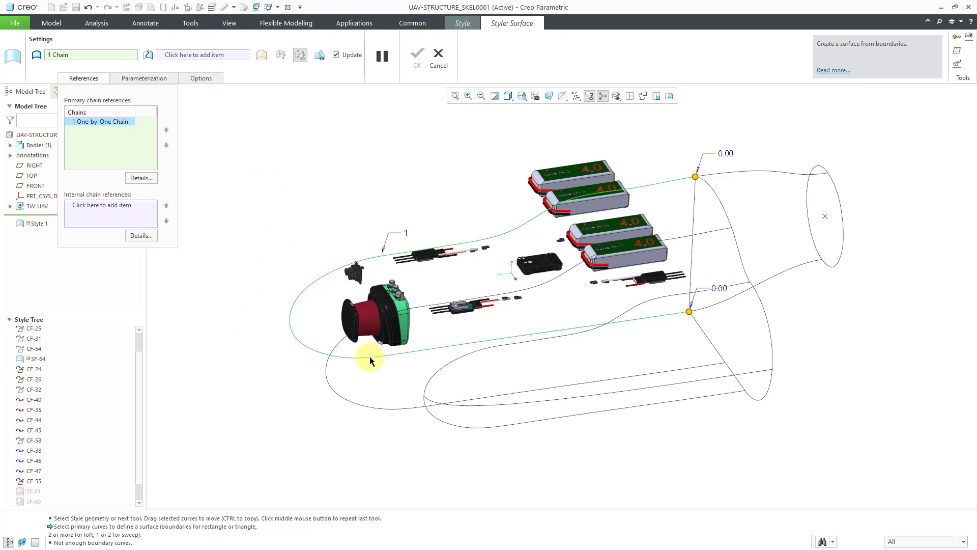
left_click(699, 237, "ctrl")
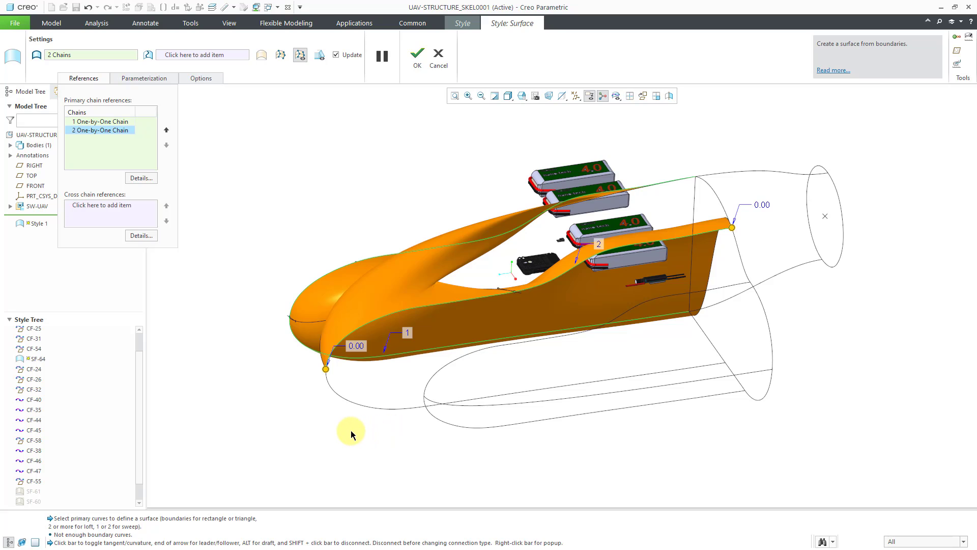
left_click(340, 406, "ctrl")
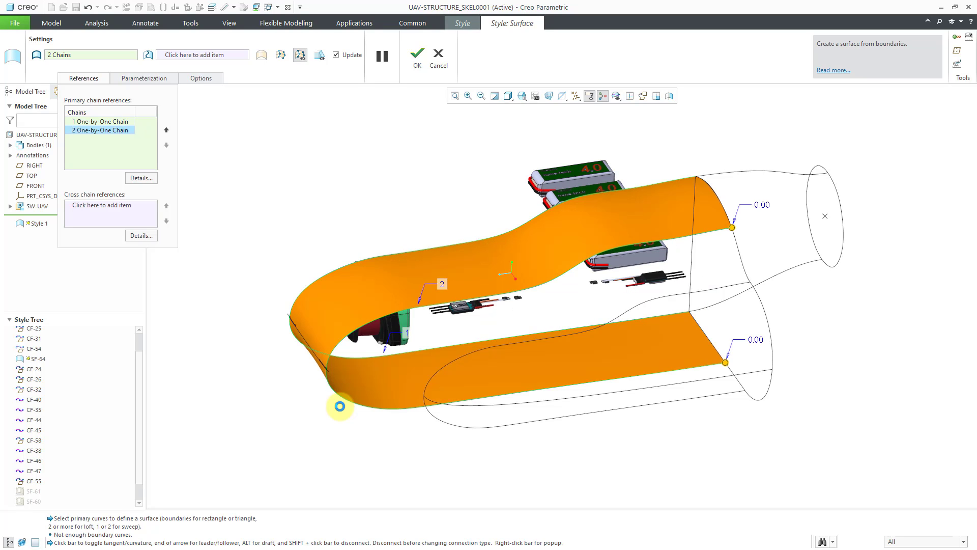
left_click(715, 288)
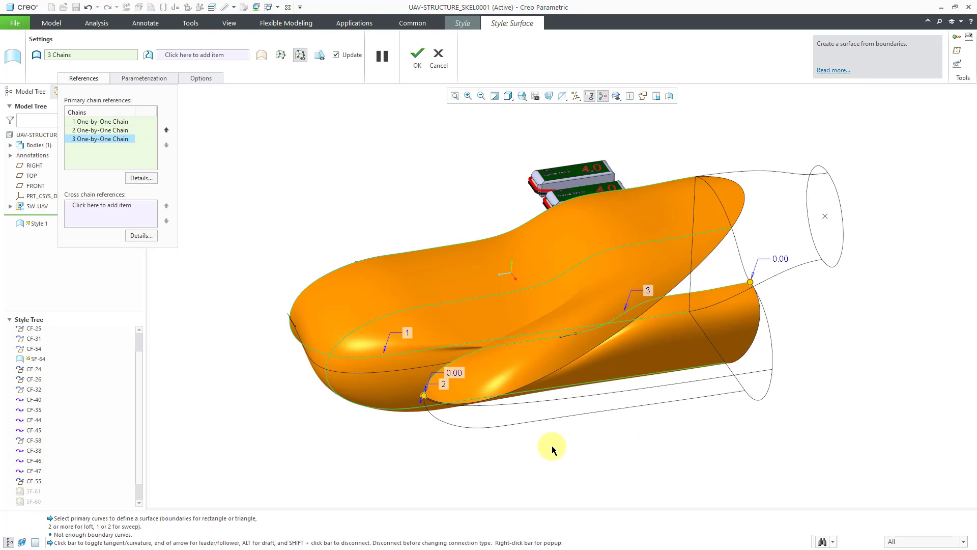
left_click(530, 423)
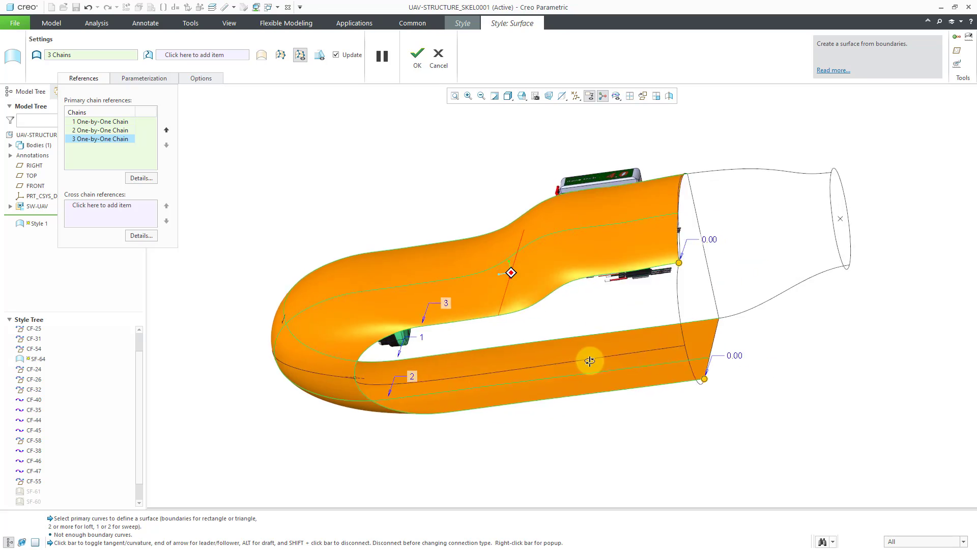
middle_click_drag(590, 361, 654, 362)
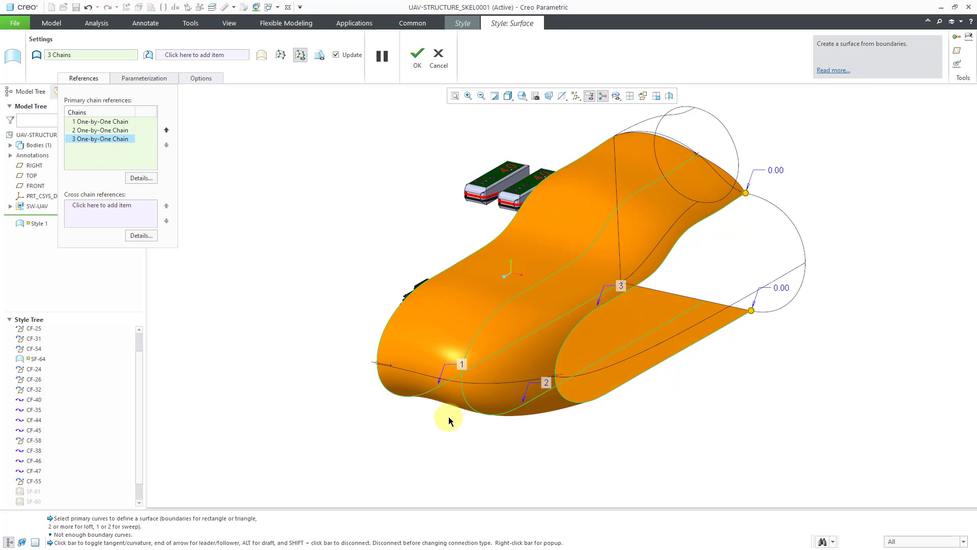
middle_click_drag(506, 366, 544, 411)
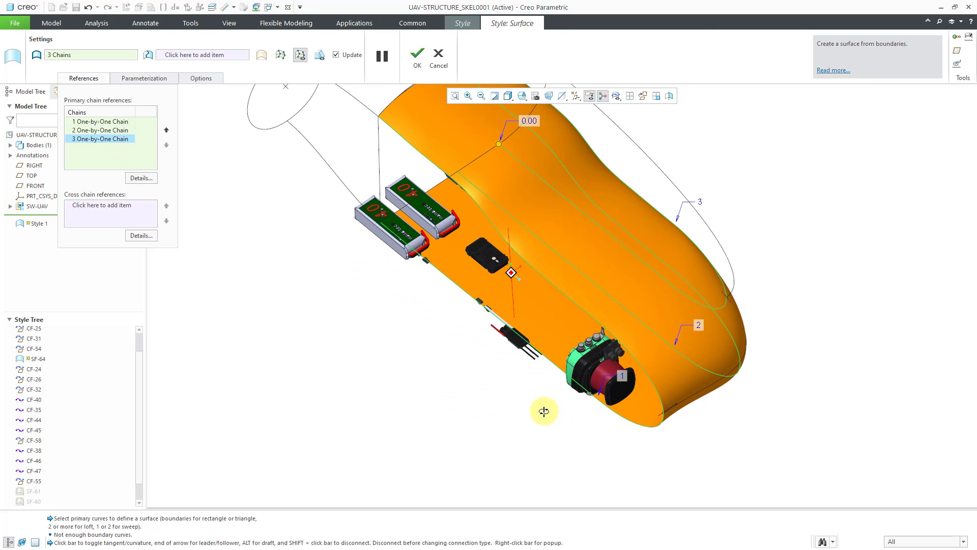
scroll(698, 414, "up", 6)
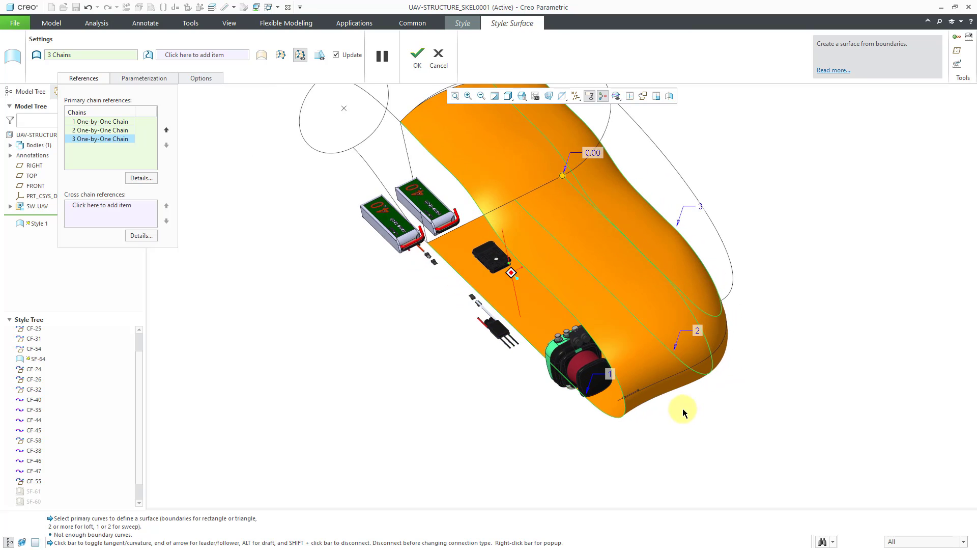
scroll(601, 405, "up", 3)
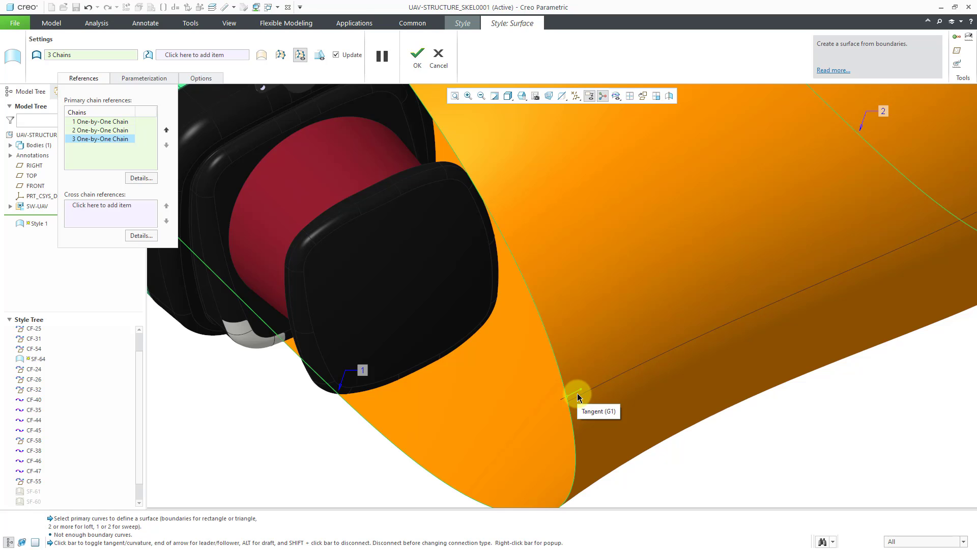
Step: Set SF-64's nose edge to G1 Tangent, check the other edge, and finish the surface
right_click(578, 397)
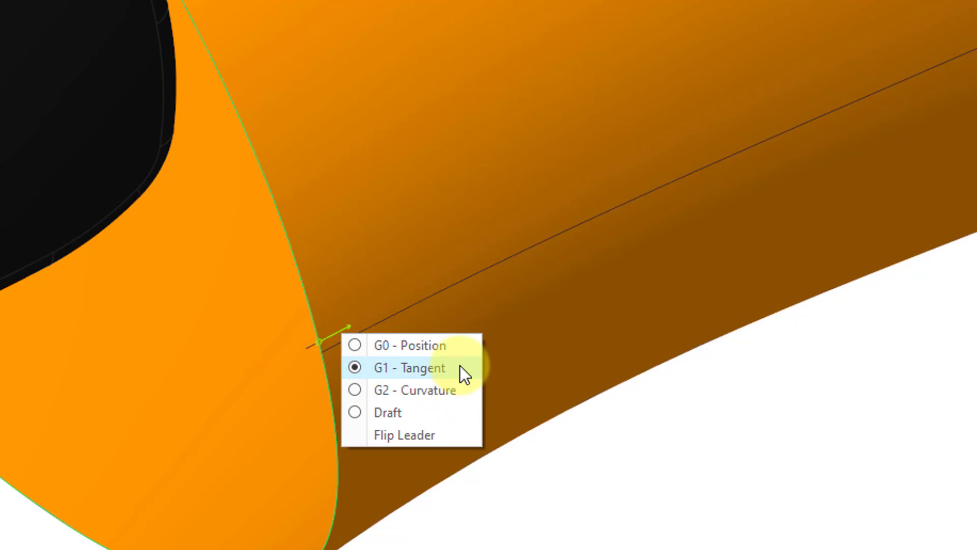
left_click(716, 473)
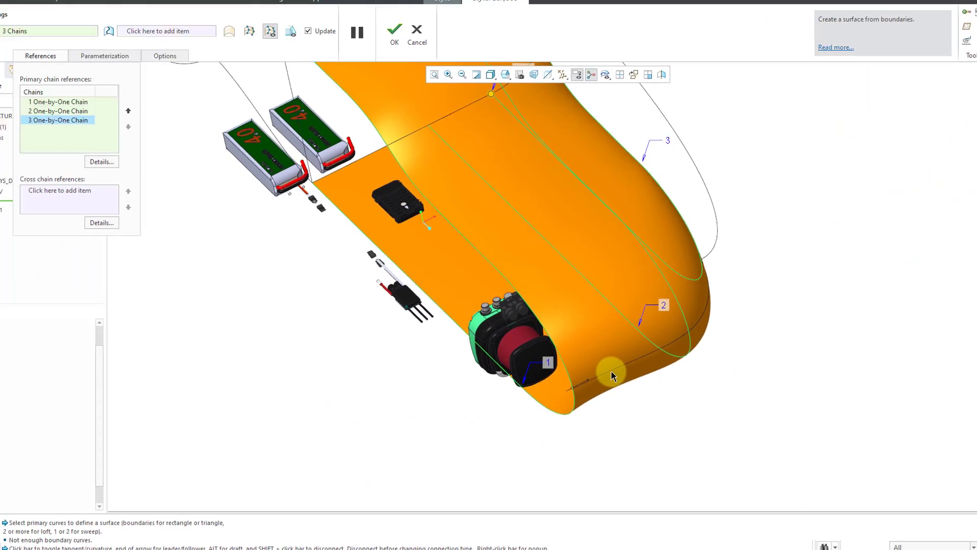
middle_click_drag(606, 343, 566, 386)
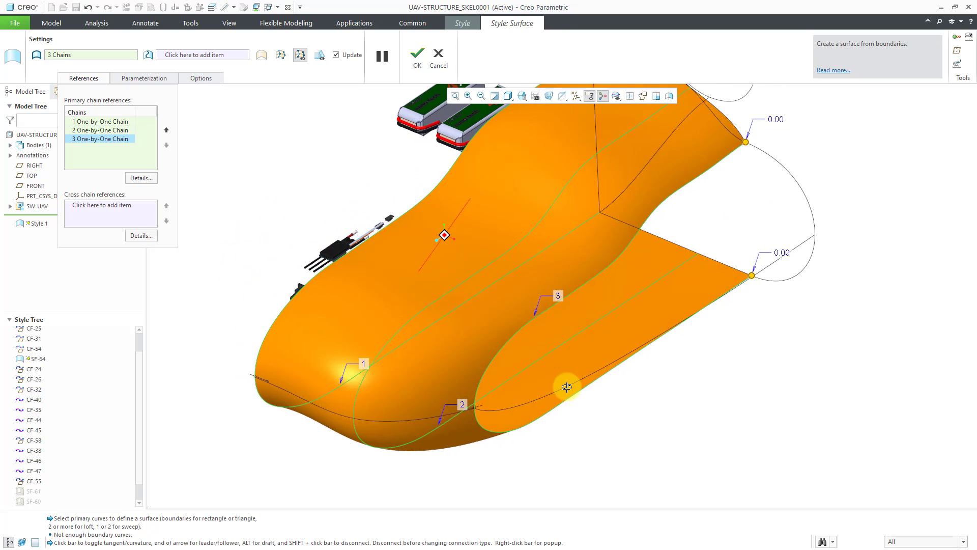
scroll(500, 417, "down", 3)
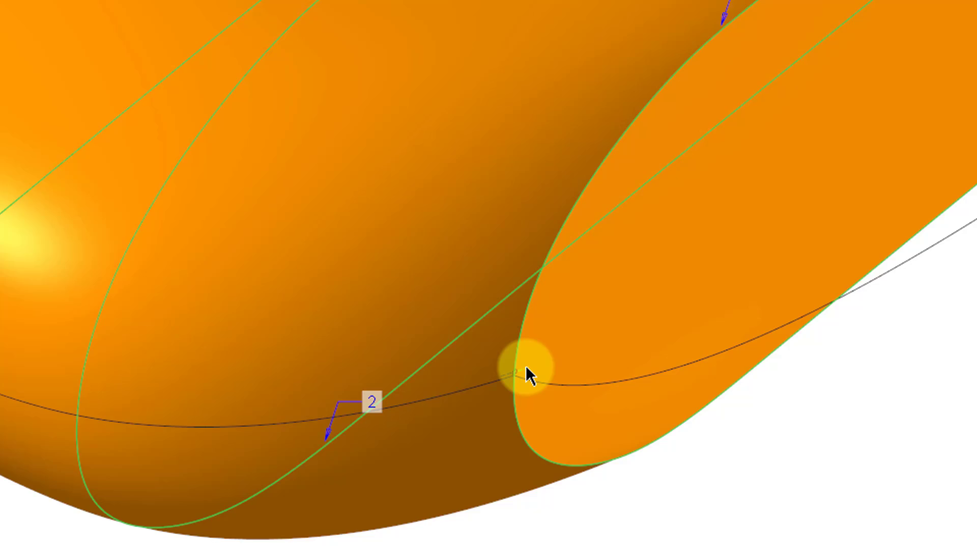
right_click(517, 397)
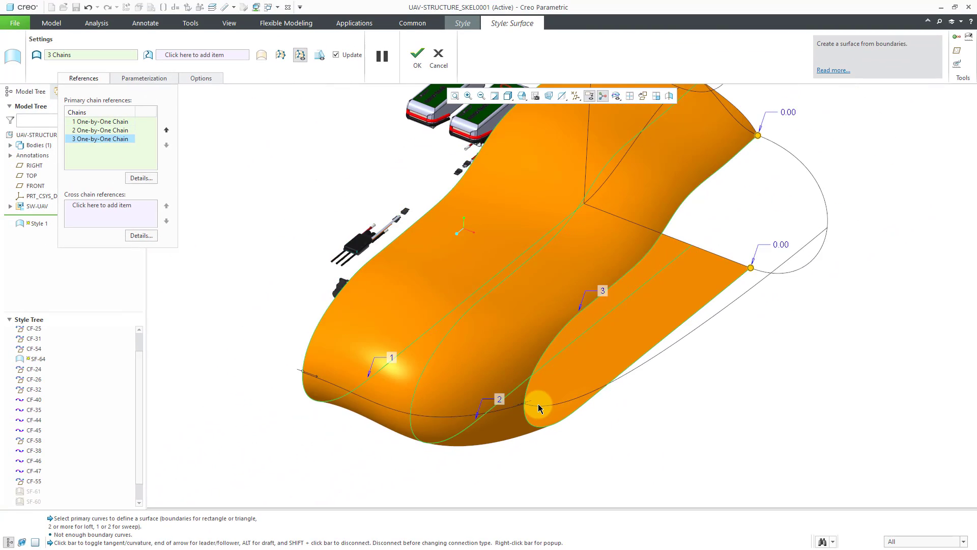
middle_click_drag(538, 404, 563, 384)
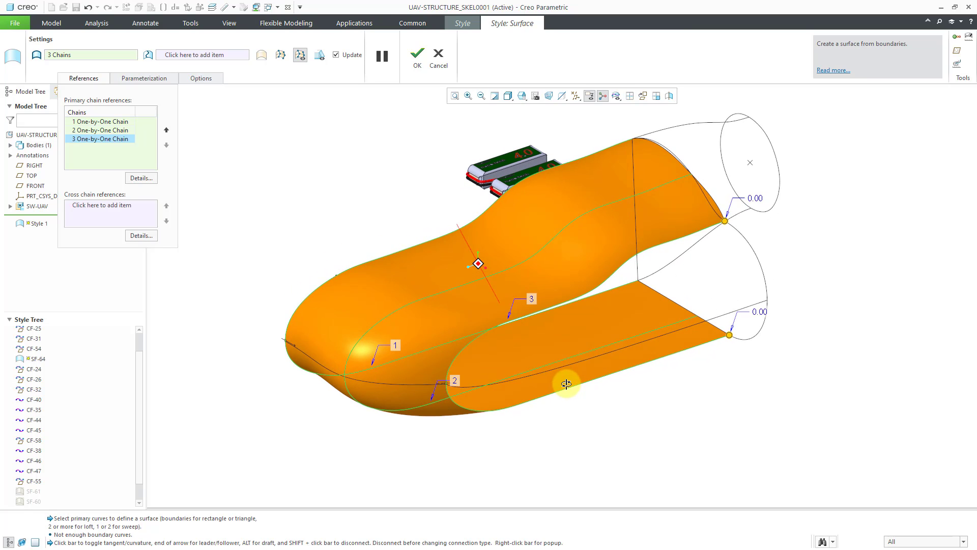
middle_click(585, 438)
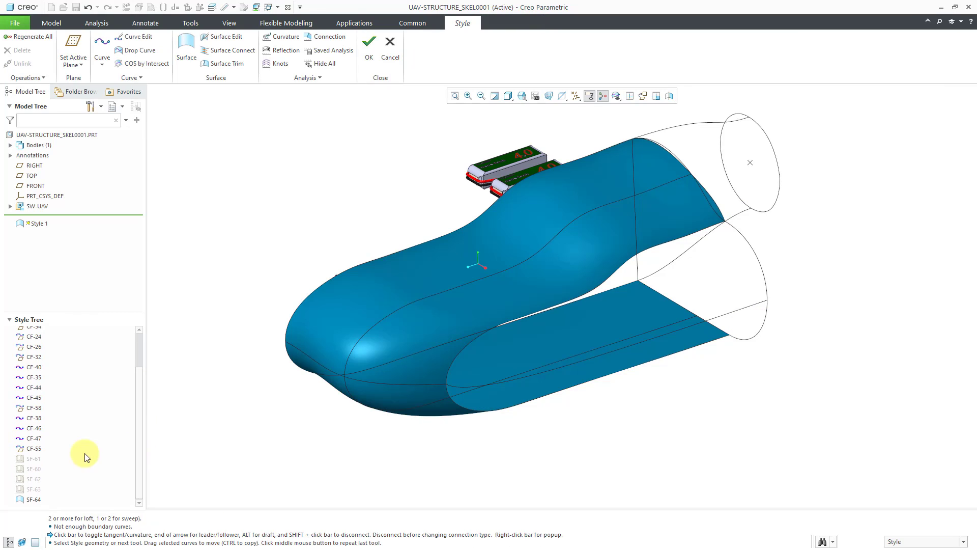